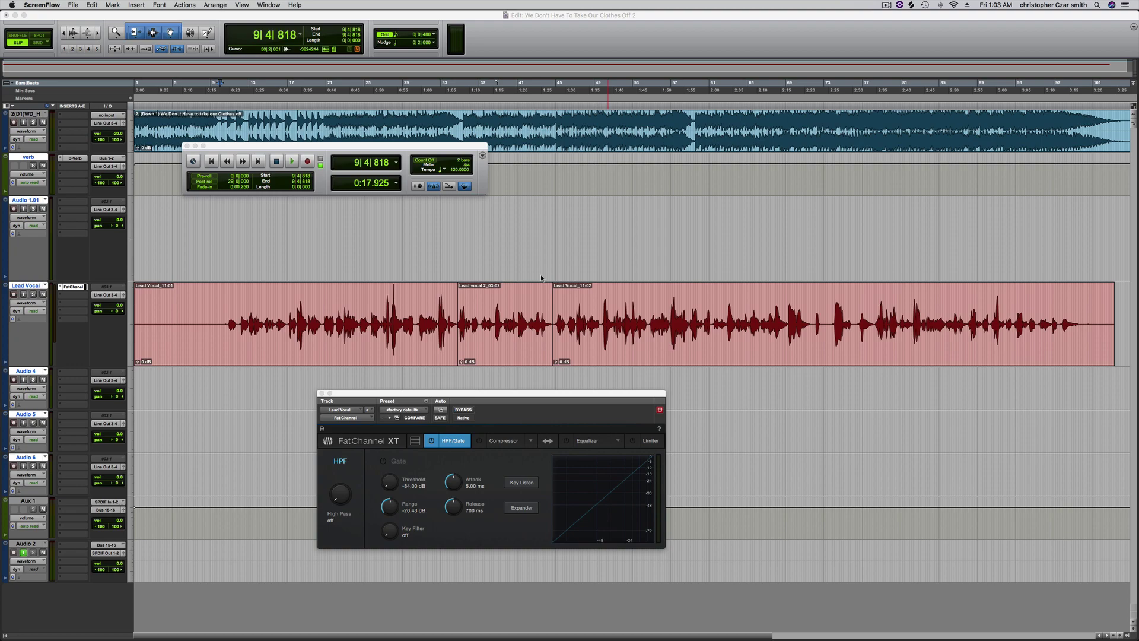
Step: Dismiss the plug-in list, start playback, and raise the vocal high-pass filter to 75 Hz
left_click(72, 372)
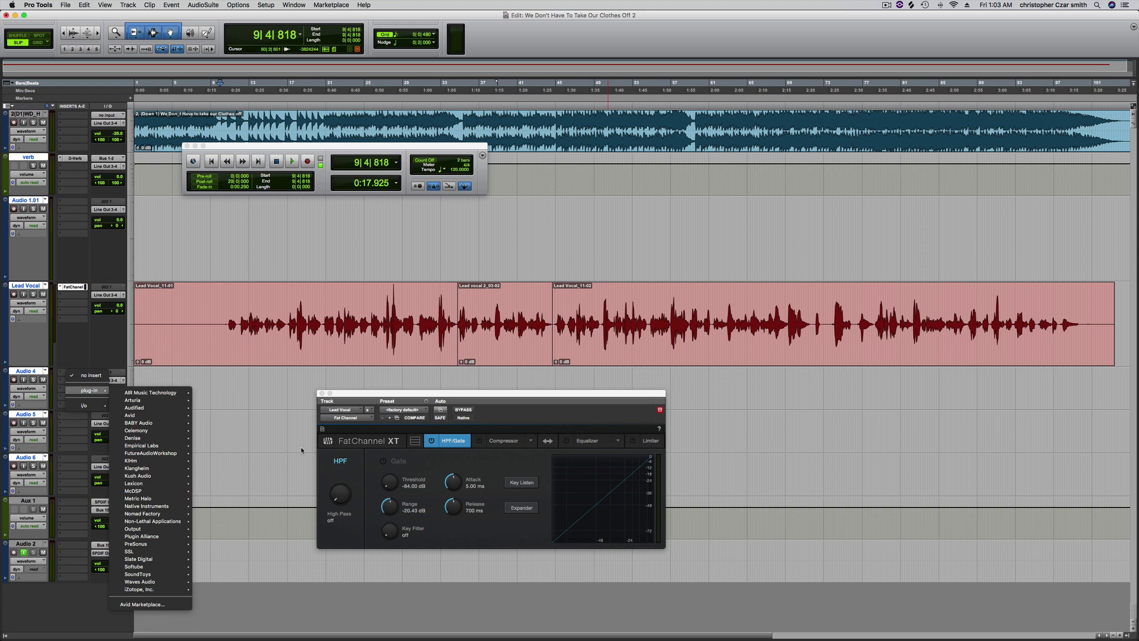
left_click(280, 445)
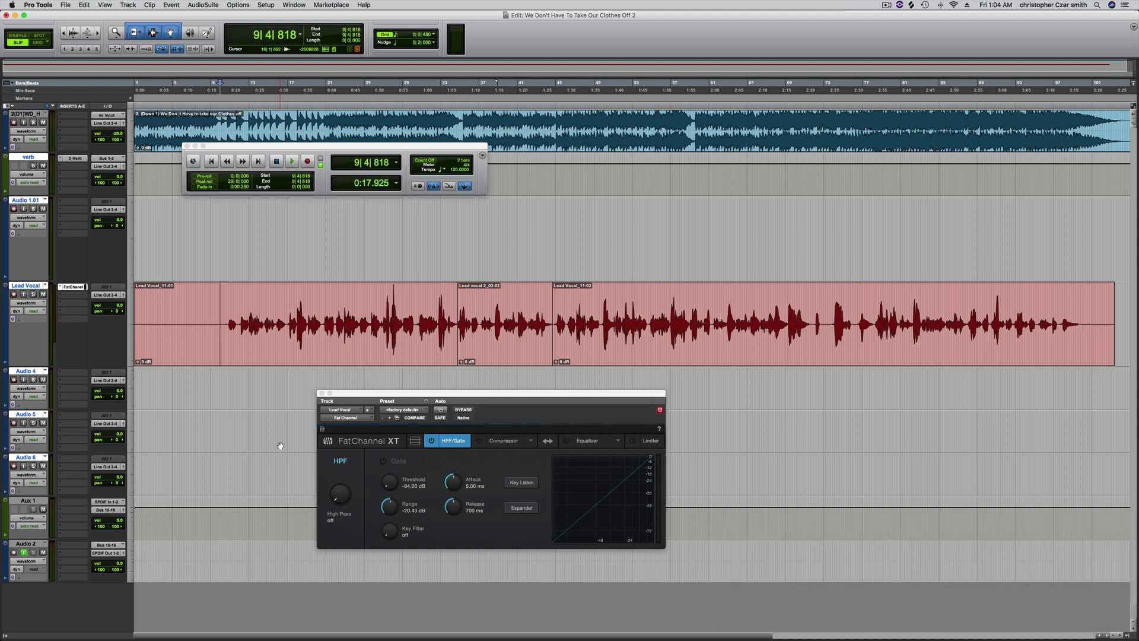
key("space")
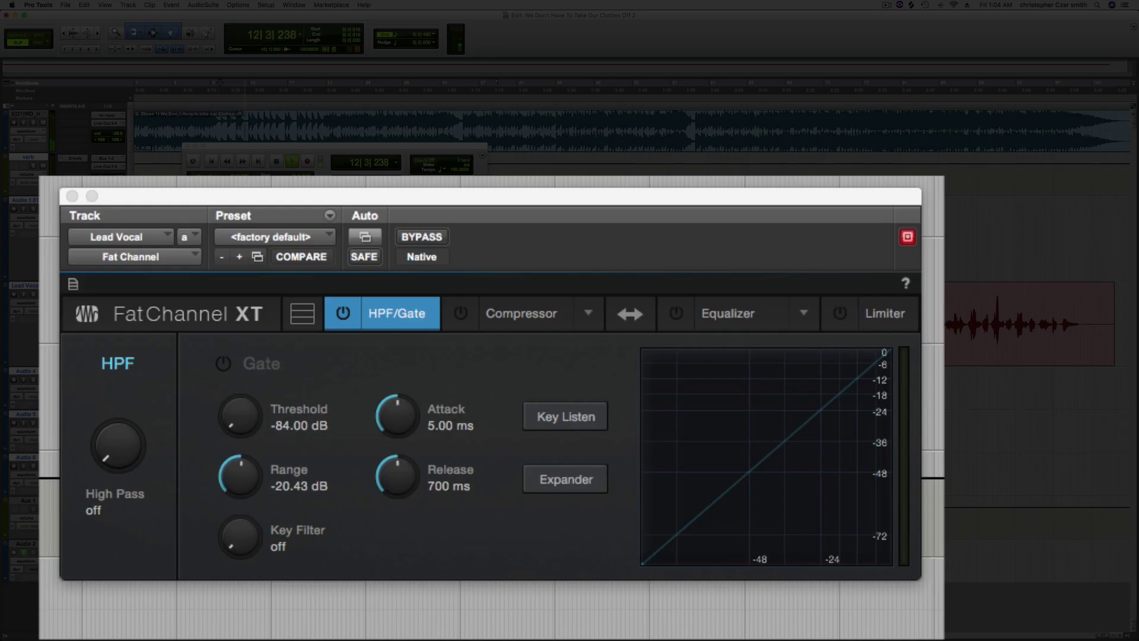
left_click_drag(114, 451, 67, 334)
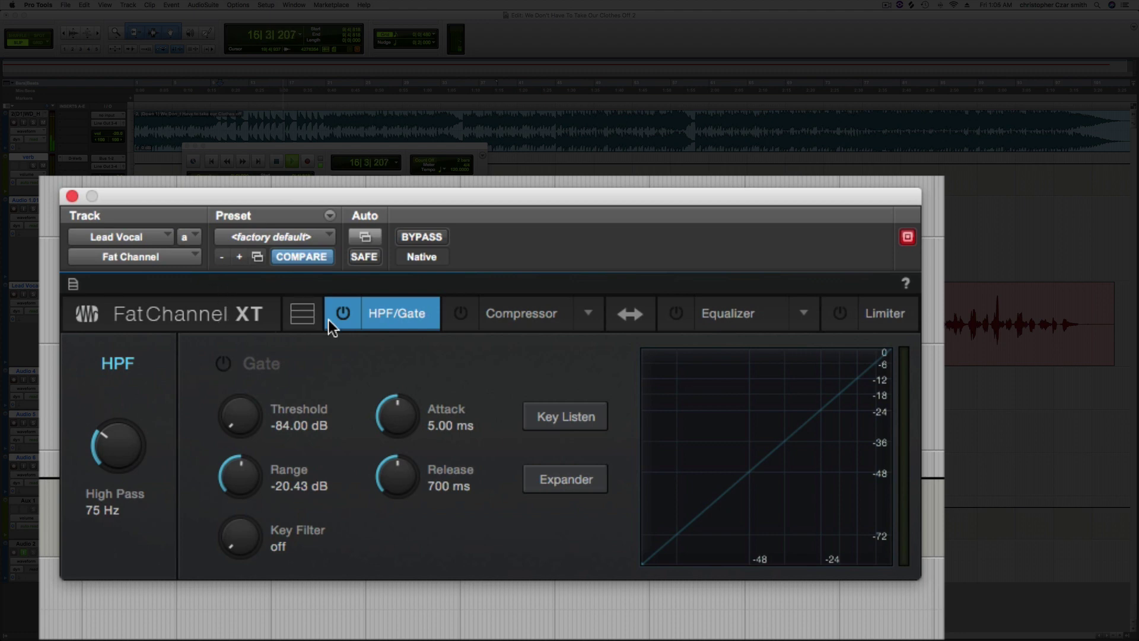
Step: Enable the compressor: threshold -21.28 dB, ratio 4.1:1, attack 10.9 ms, release 343 ms, gain 3.36 dB
left_click(529, 306)
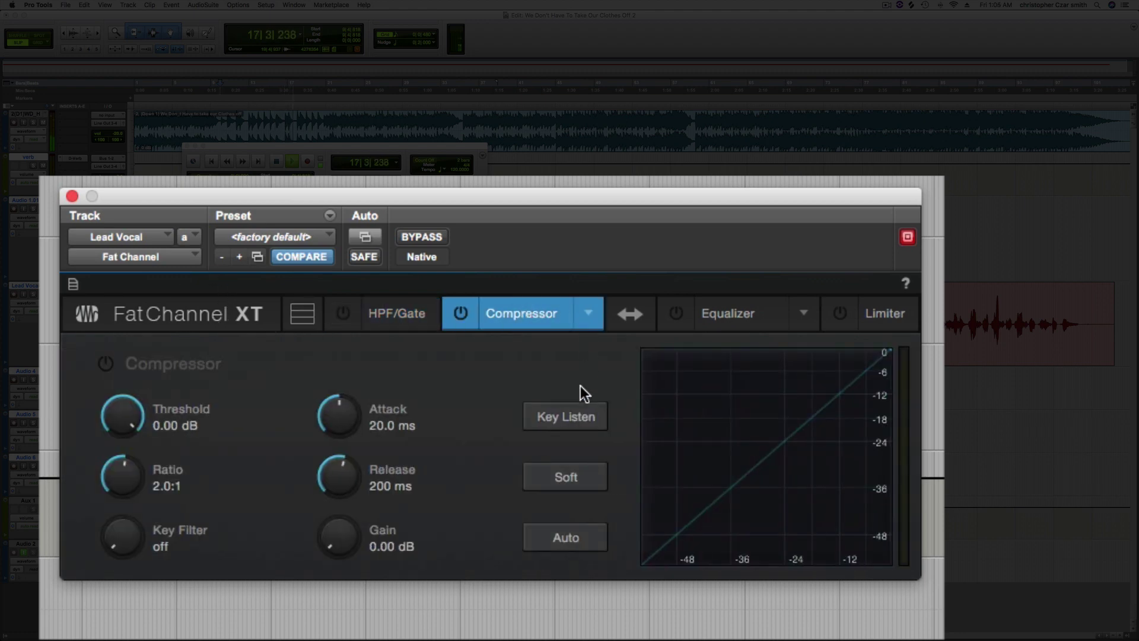
left_click_drag(339, 429, 338, 462)
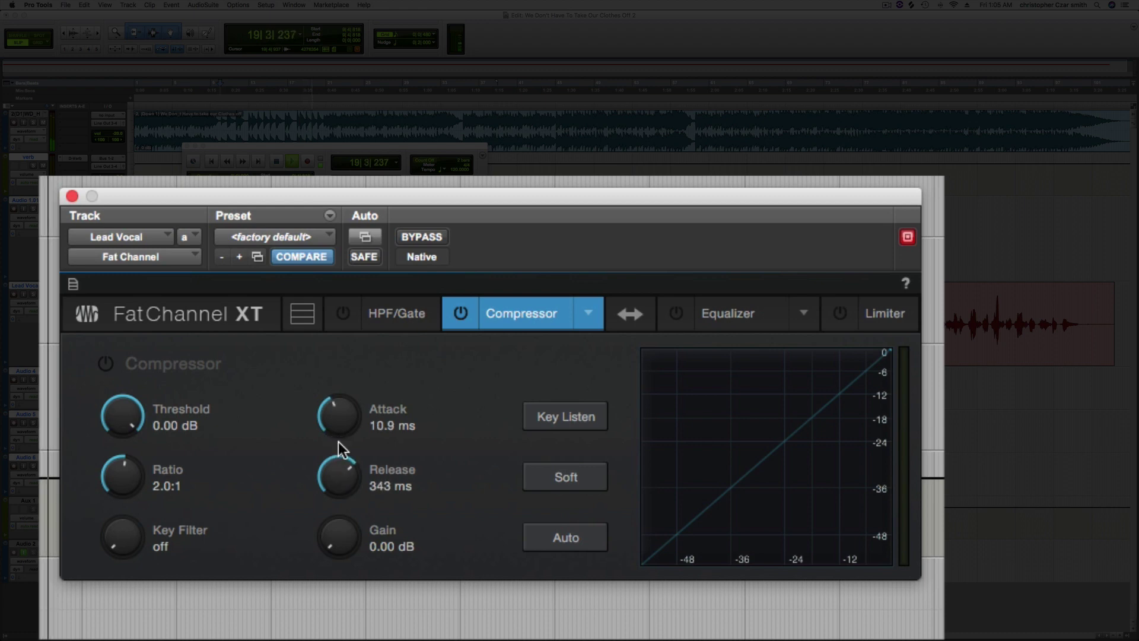
left_click(460, 313)
mouse_move(114, 433)
left_mouse_down()
mouse_move(114, 475)
mouse_move(114, 415)
mouse_move(115, 471)
mouse_move(126, 470)
left_mouse_up()
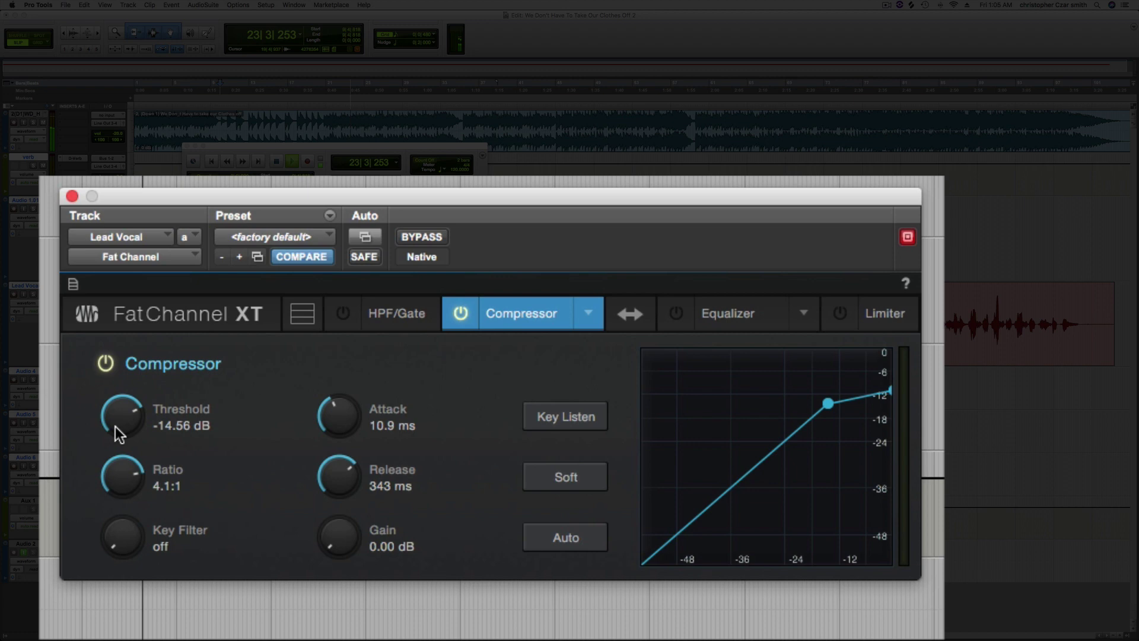
mouse_move(115, 415)
left_mouse_down()
mouse_move(125, 445)
mouse_move(124, 407)
mouse_move(125, 417)
left_mouse_up()
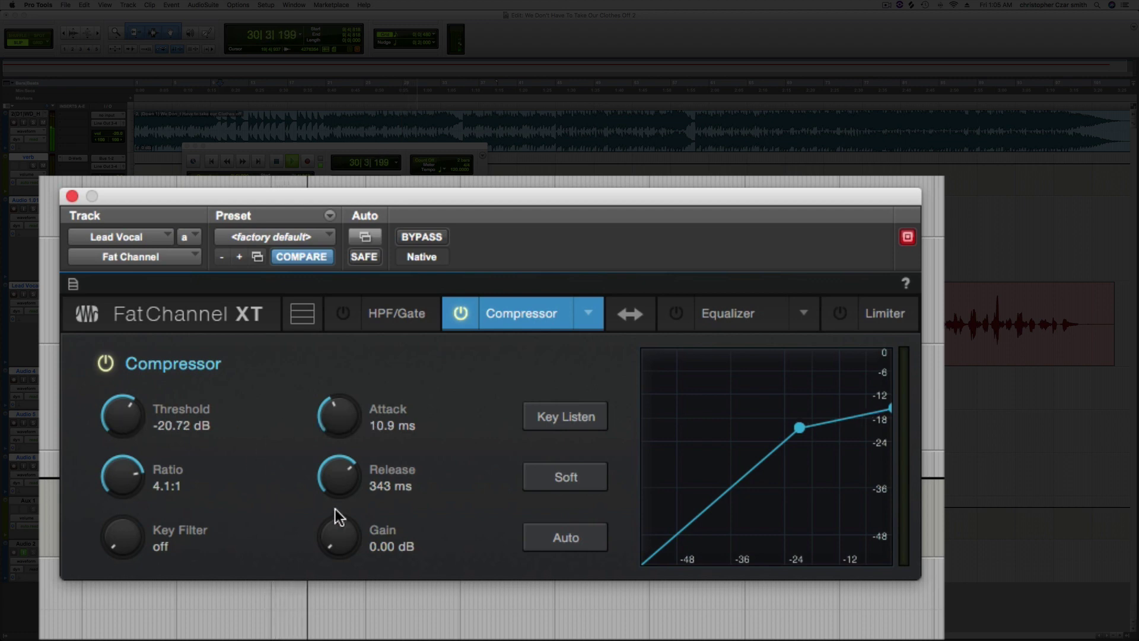
left_click_drag(338, 539, 325, 500)
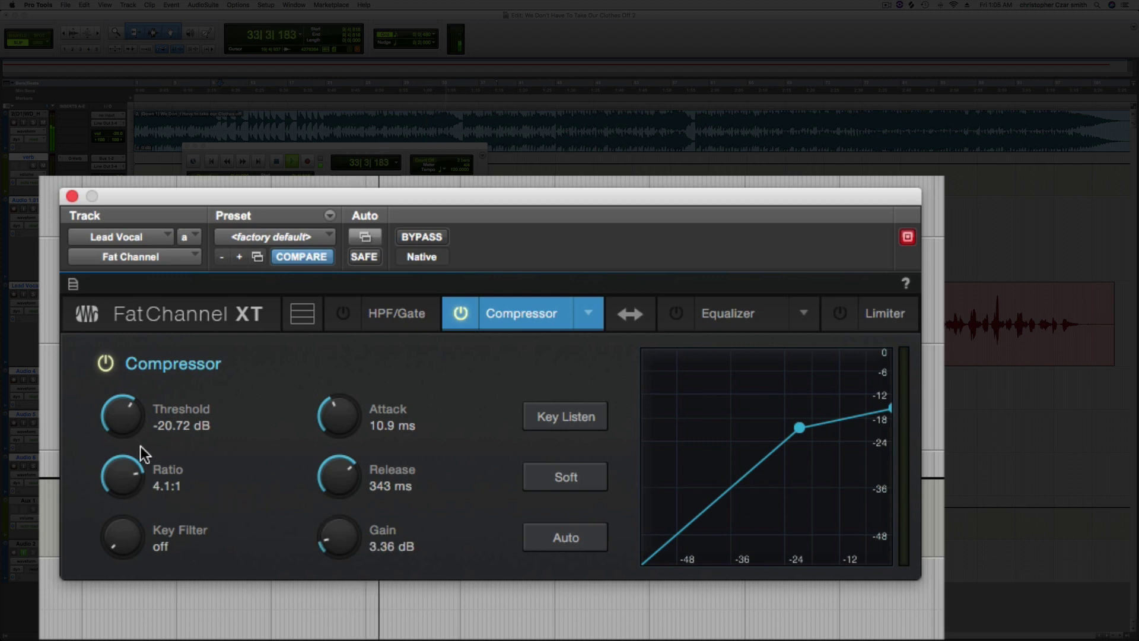
left_click_drag(126, 426, 126, 428)
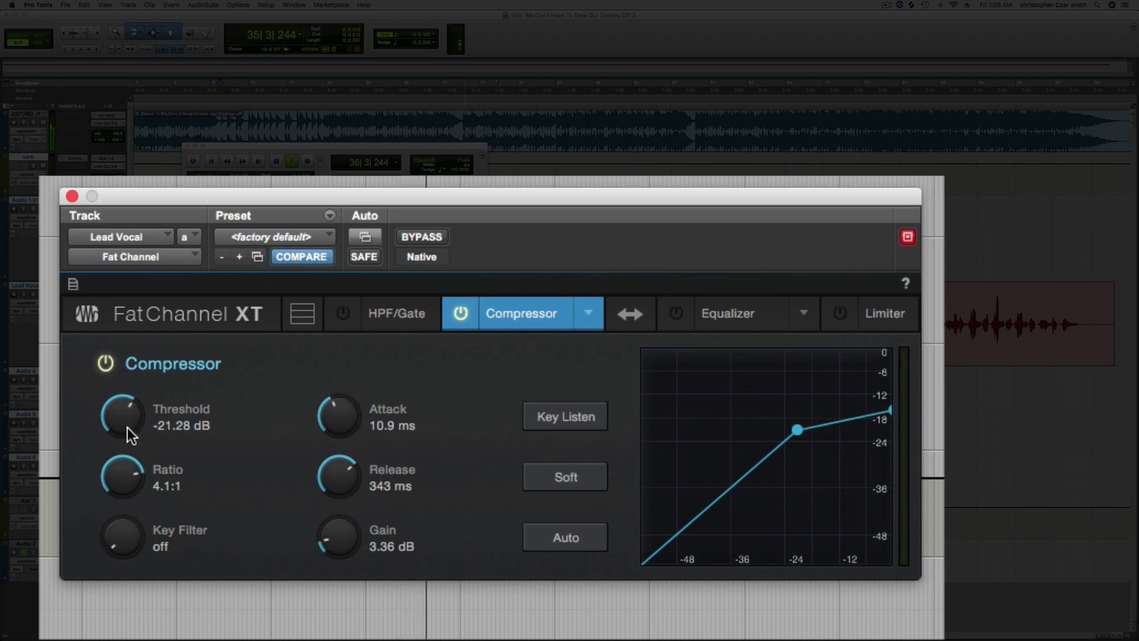
Step: Switch the equalizer on and load the Passive EQ model
left_click(720, 322)
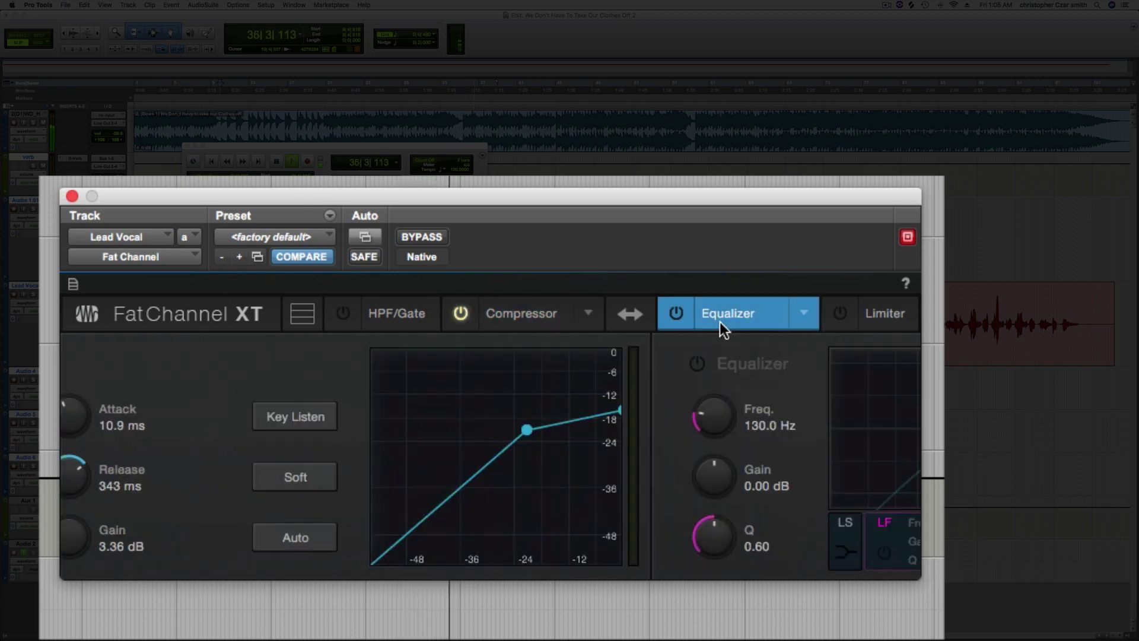
left_click(670, 314)
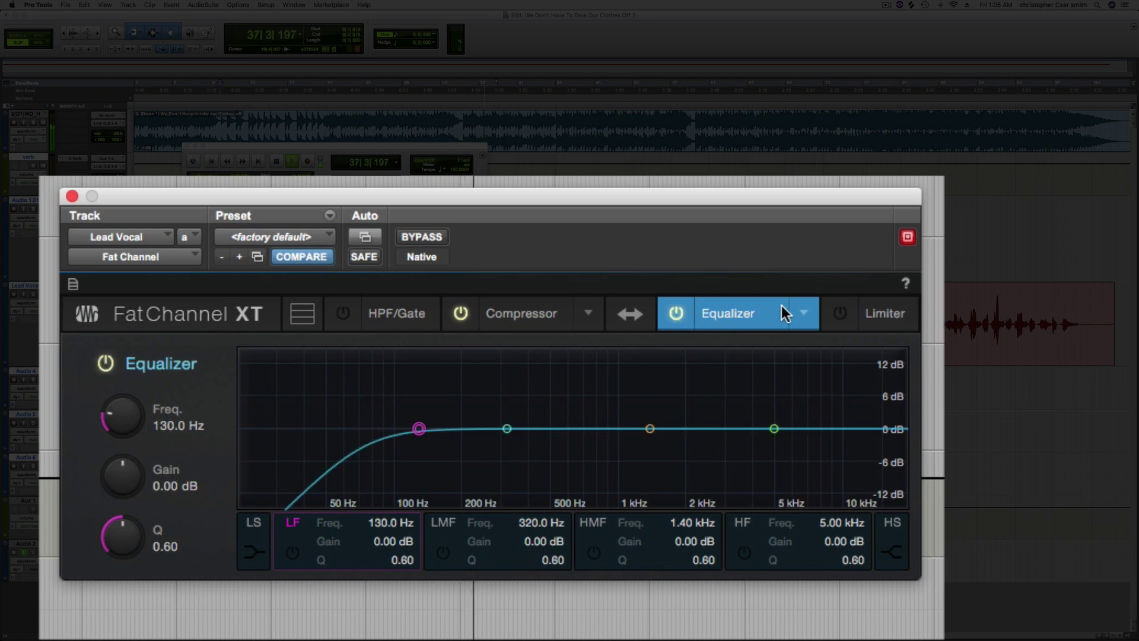
left_click(798, 314)
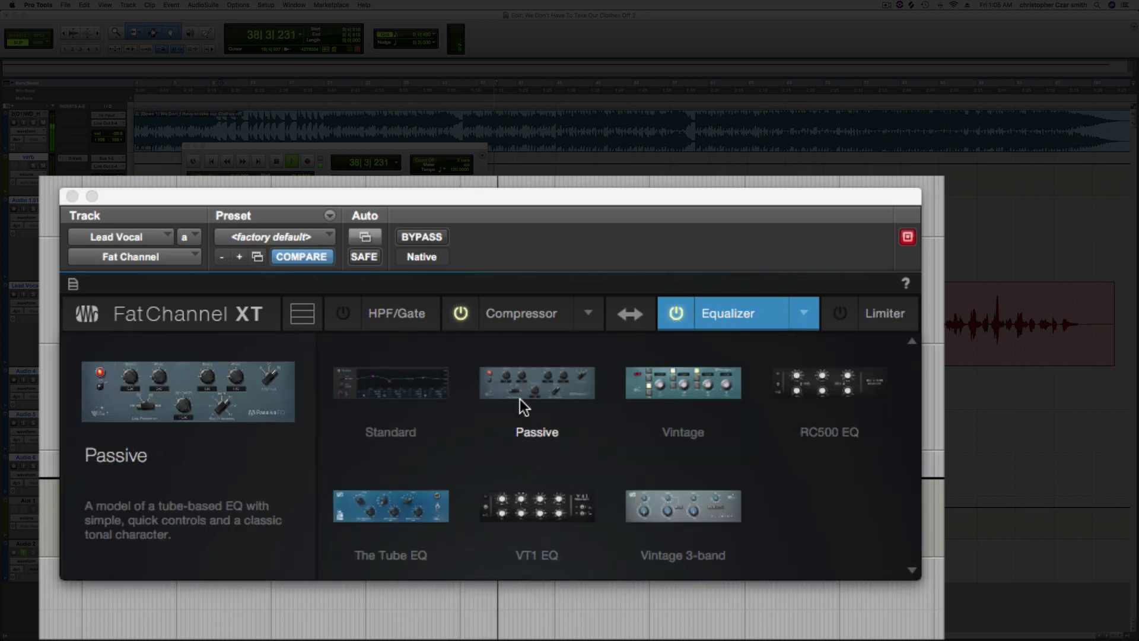
left_click(557, 401)
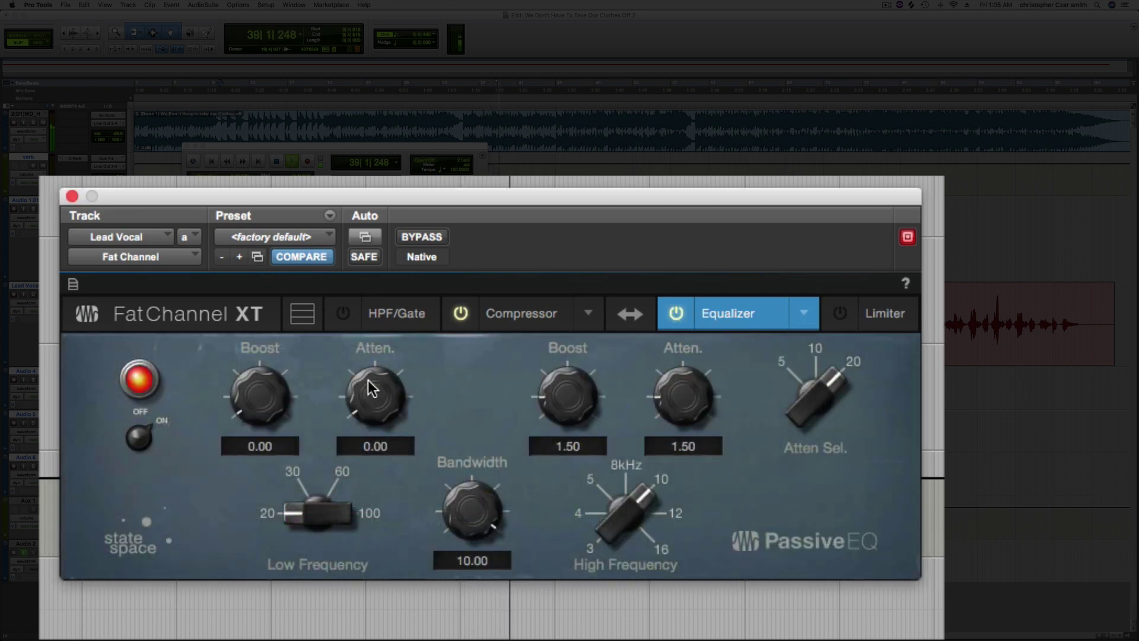
Step: Set the Passive EQ to low boost 0.55, high boost 4.00, and high attenuation zero
left_click(330, 509)
left_click_drag(258, 394, 258, 389)
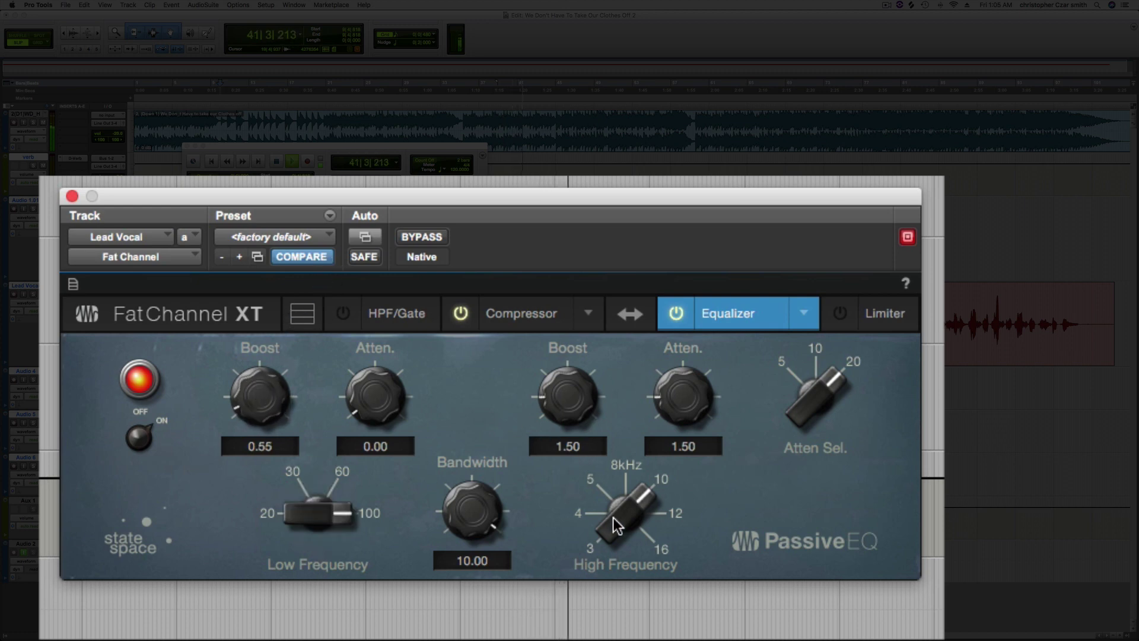
left_click_drag(677, 433, 672, 473)
left_click_drag(549, 389, 542, 353)
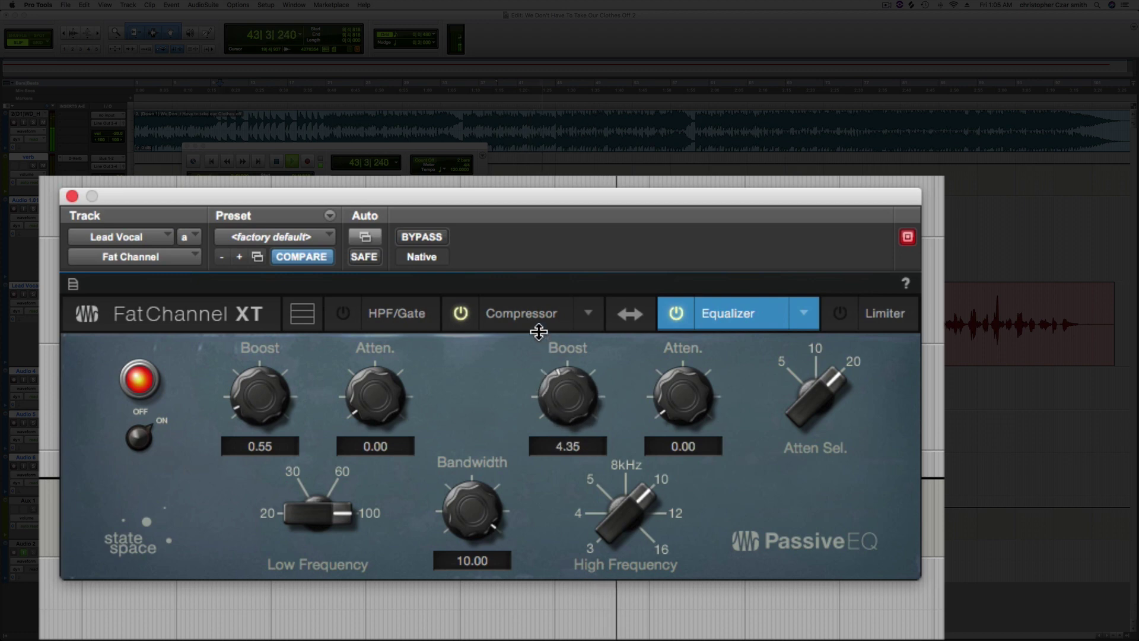
left_click_drag(539, 332, 539, 320)
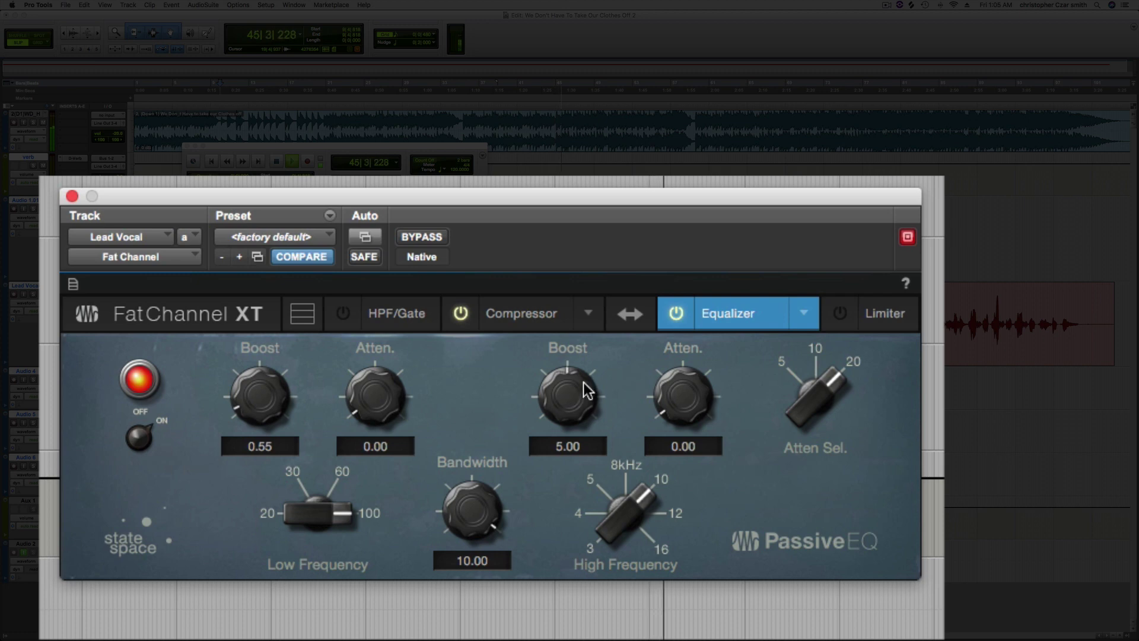
left_click_drag(565, 396, 564, 413)
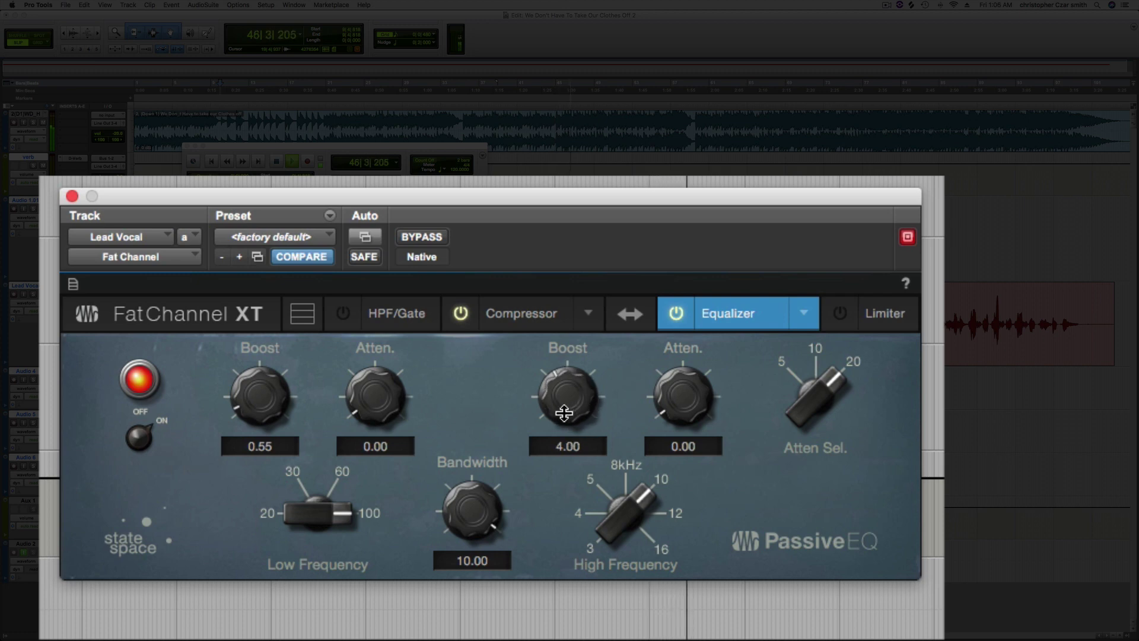
left_click(522, 312)
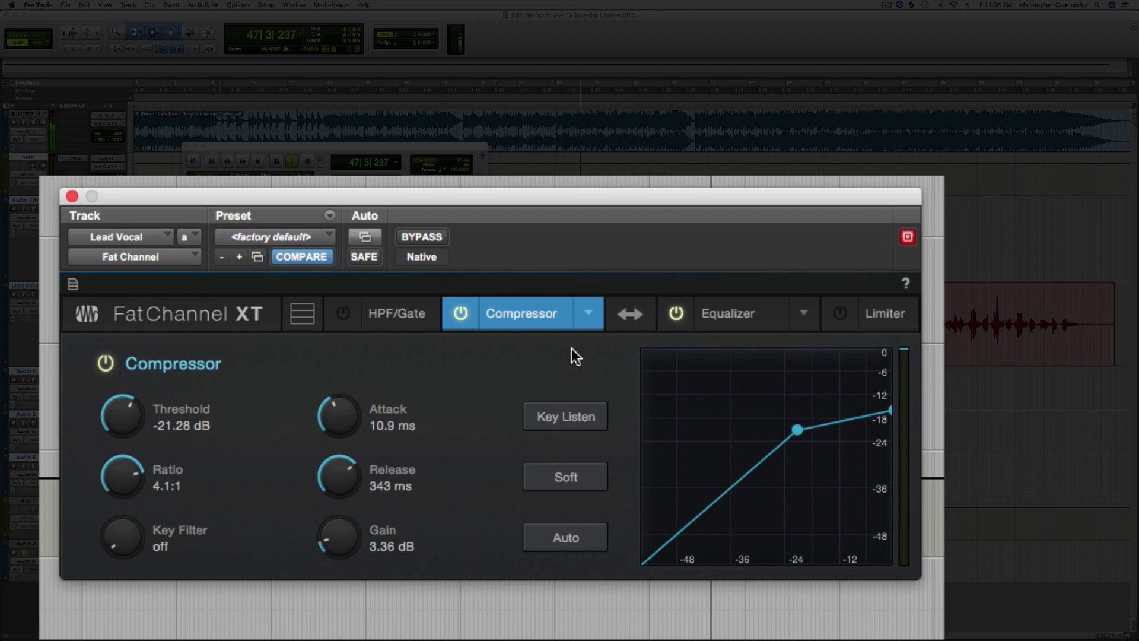
Step: Load the Tube compressor with gain 48.50 and peak reduction 60.50
left_click(589, 314)
left_click(564, 371)
left_click_drag(633, 464, 635, 265)
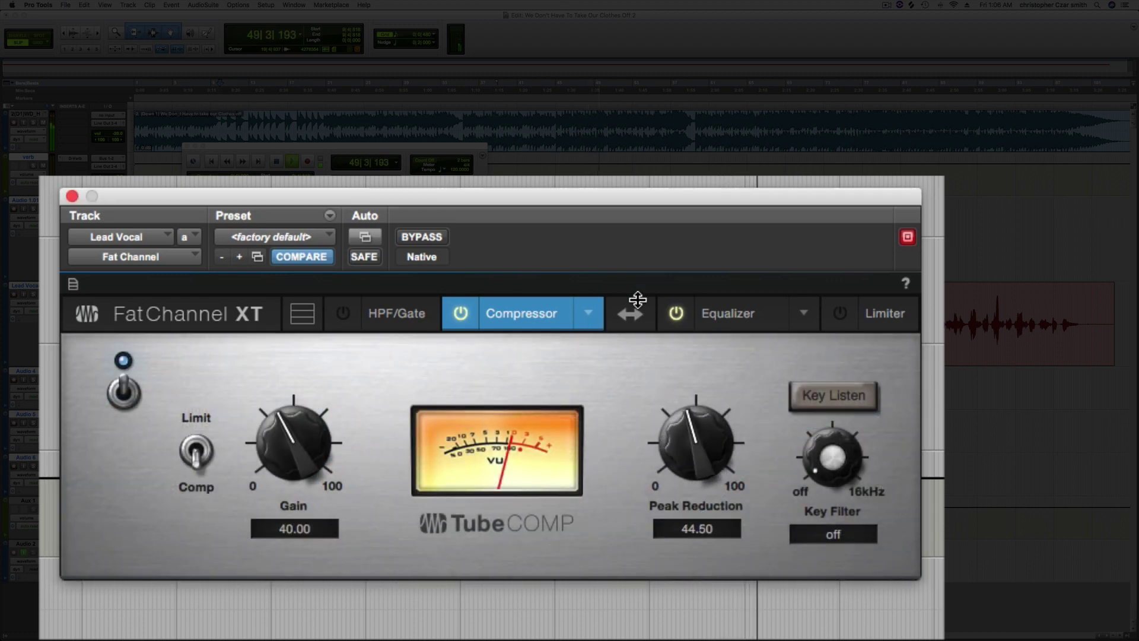
left_click_drag(265, 454, 295, 431)
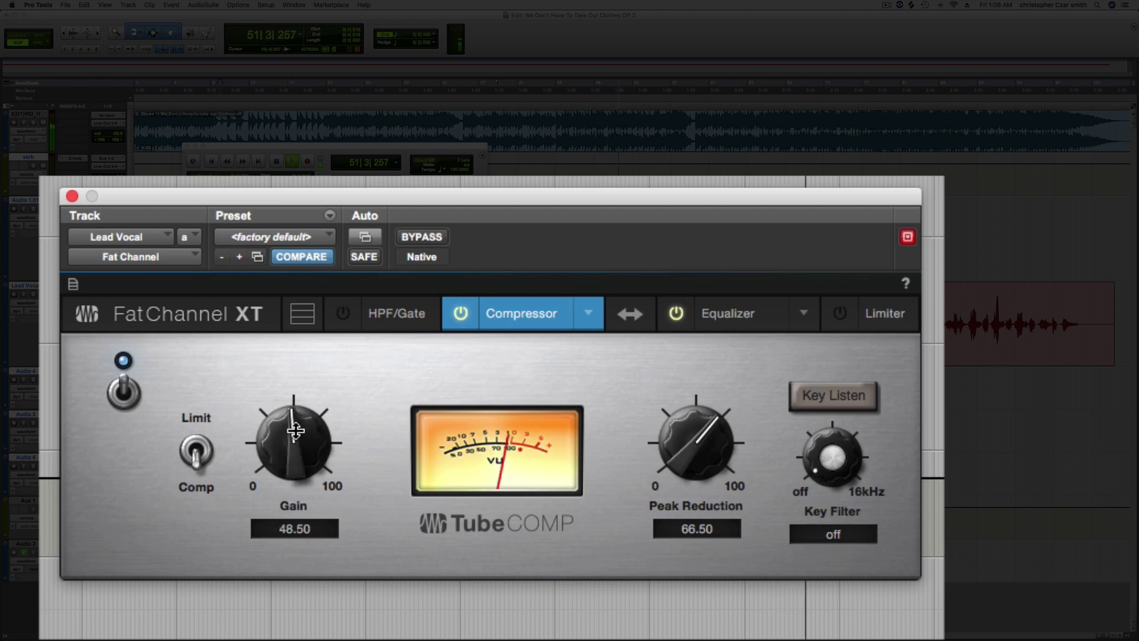
left_click_drag(687, 455, 692, 453)
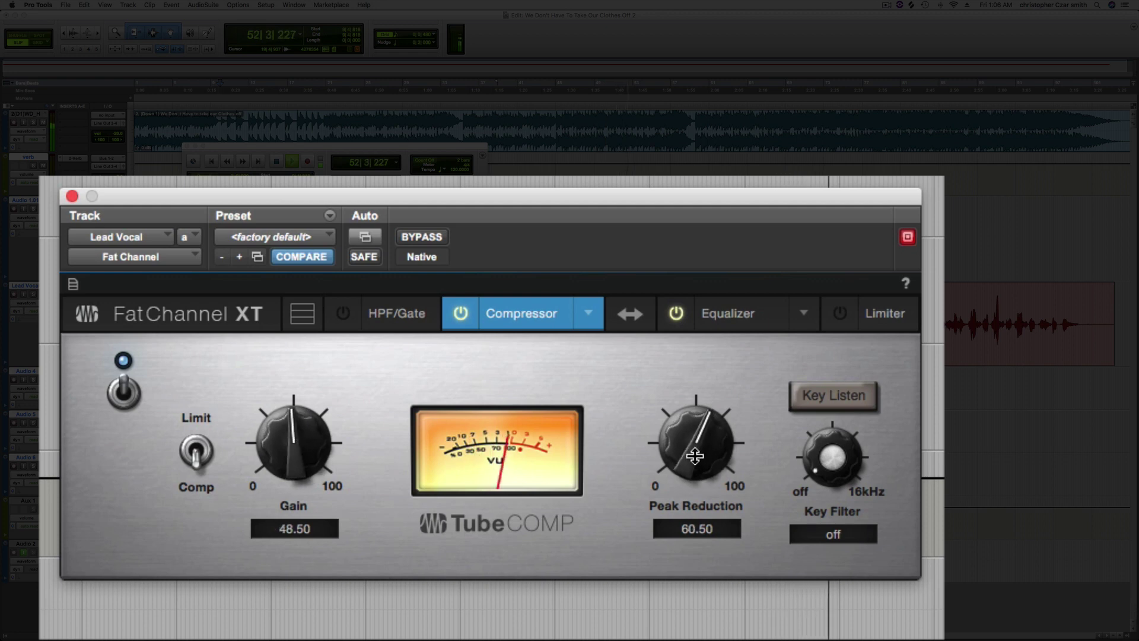
Step: Load the Vintage EQ, boosting highs by 3.68 dB and 110 Hz by 4.32 dB
left_click(738, 314)
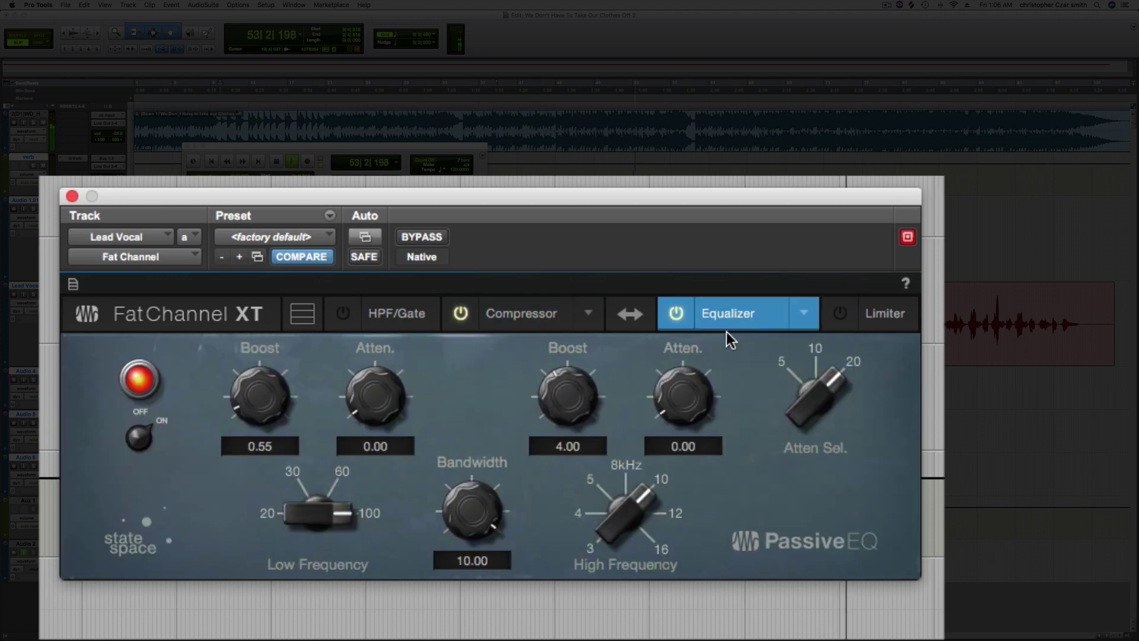
left_click(803, 314)
left_click(693, 399)
left_click_drag(807, 493, 795, 453)
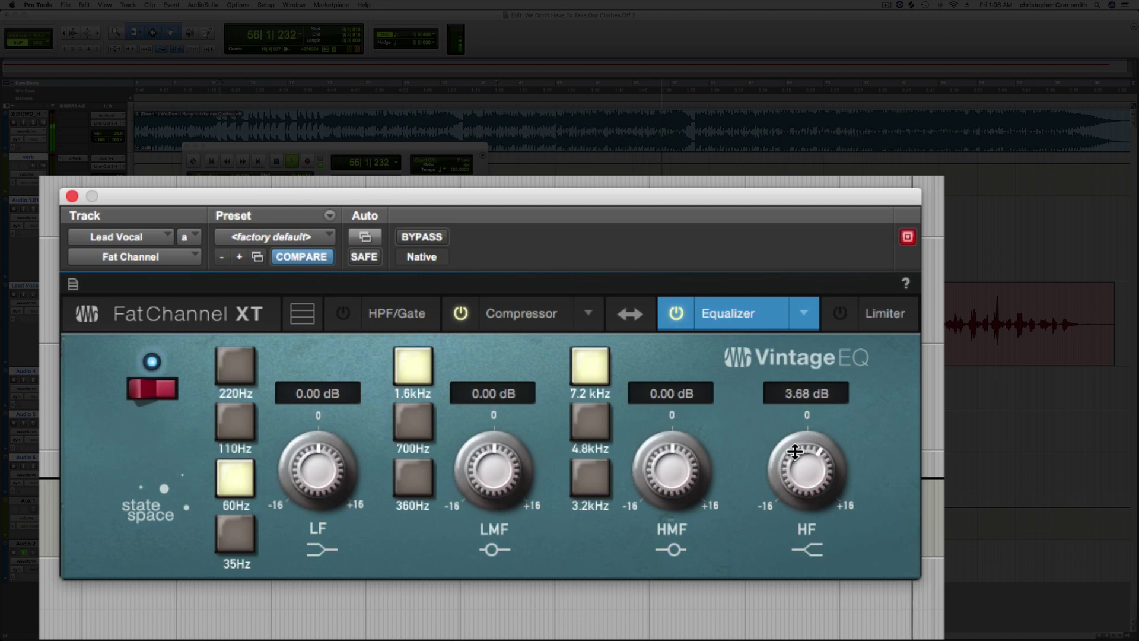
left_click(243, 417)
left_click_drag(275, 454, 290, 439)
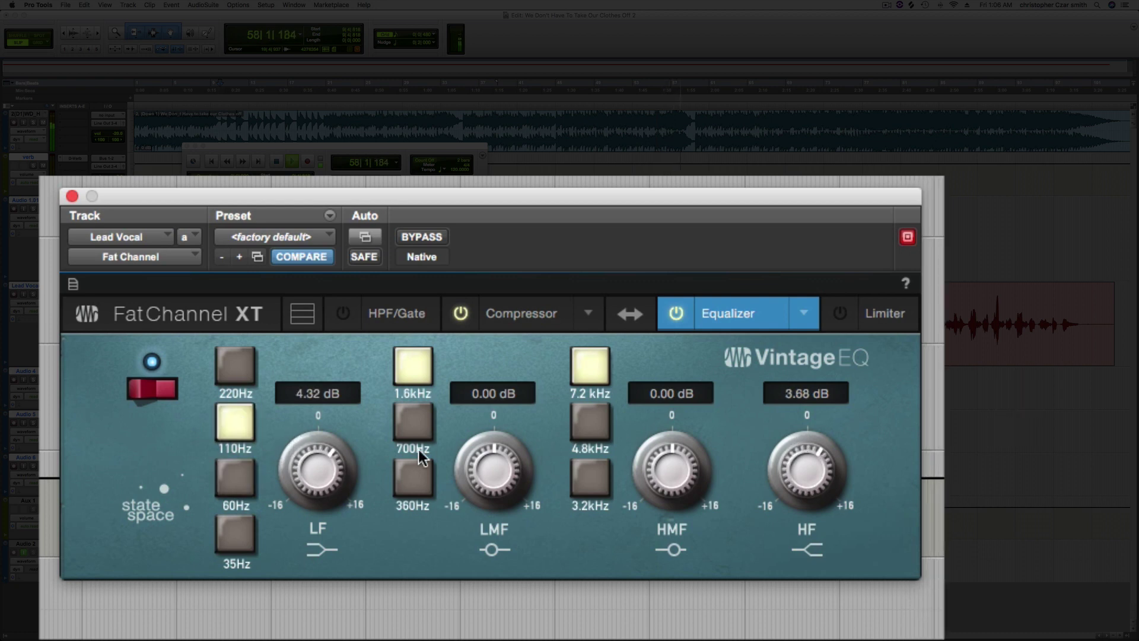
Step: Load the FET compressor with input -26.20 dB, output -16.24 dB, and a longer attack
left_click(513, 320)
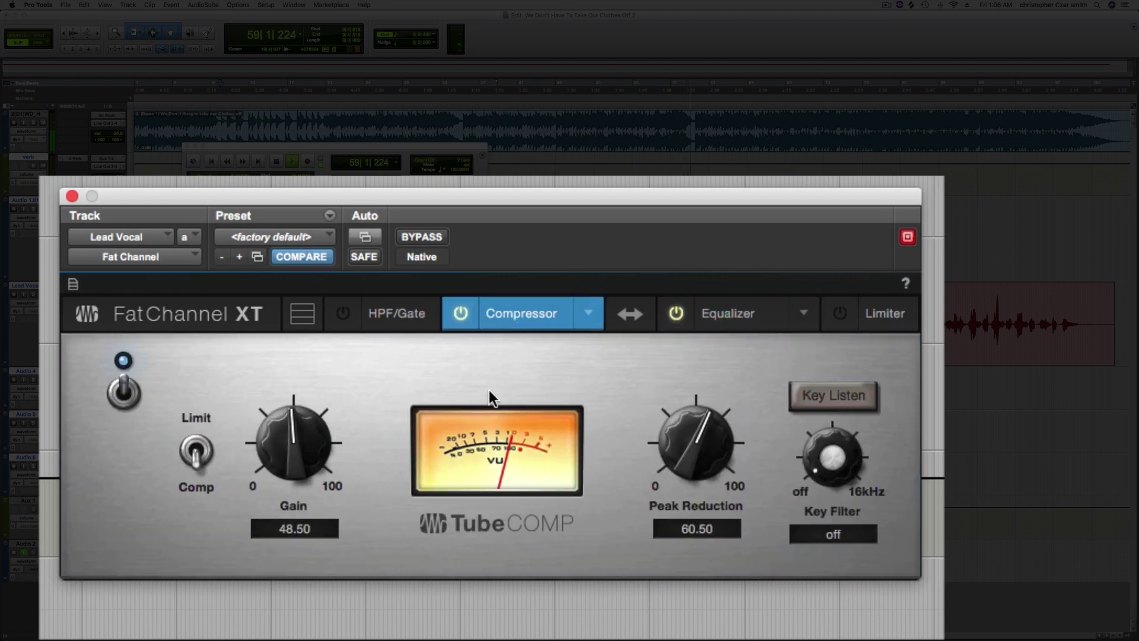
left_click(589, 314)
left_click(656, 384)
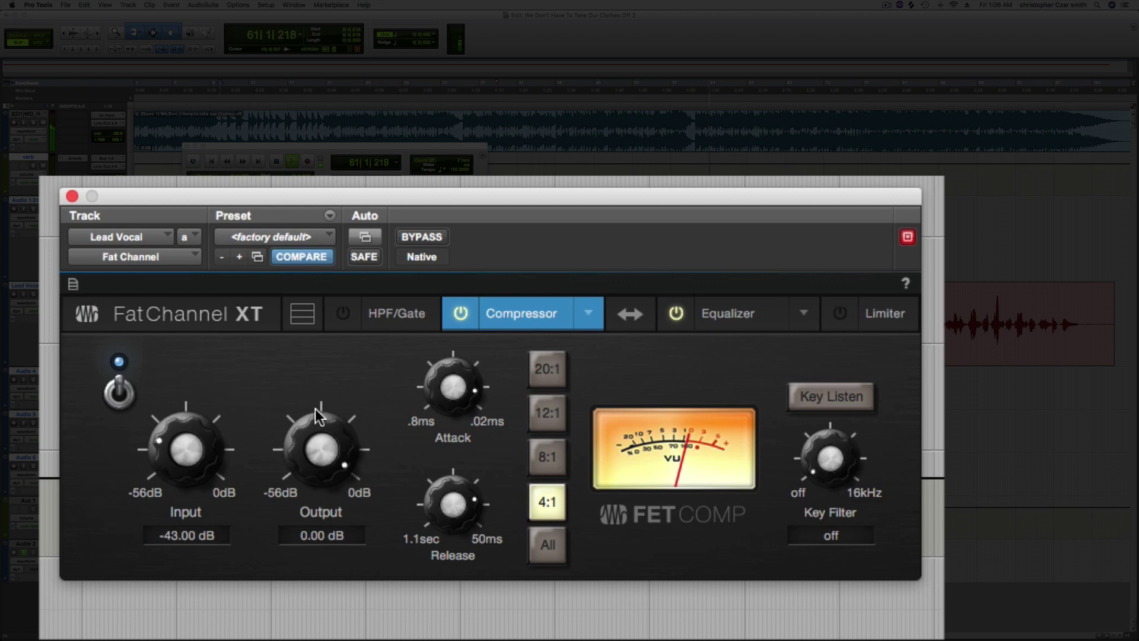
mouse_move(169, 448)
left_mouse_down()
mouse_move(169, 402)
mouse_move(165, 412)
left_mouse_up()
left_click_drag(469, 404, 451, 447)
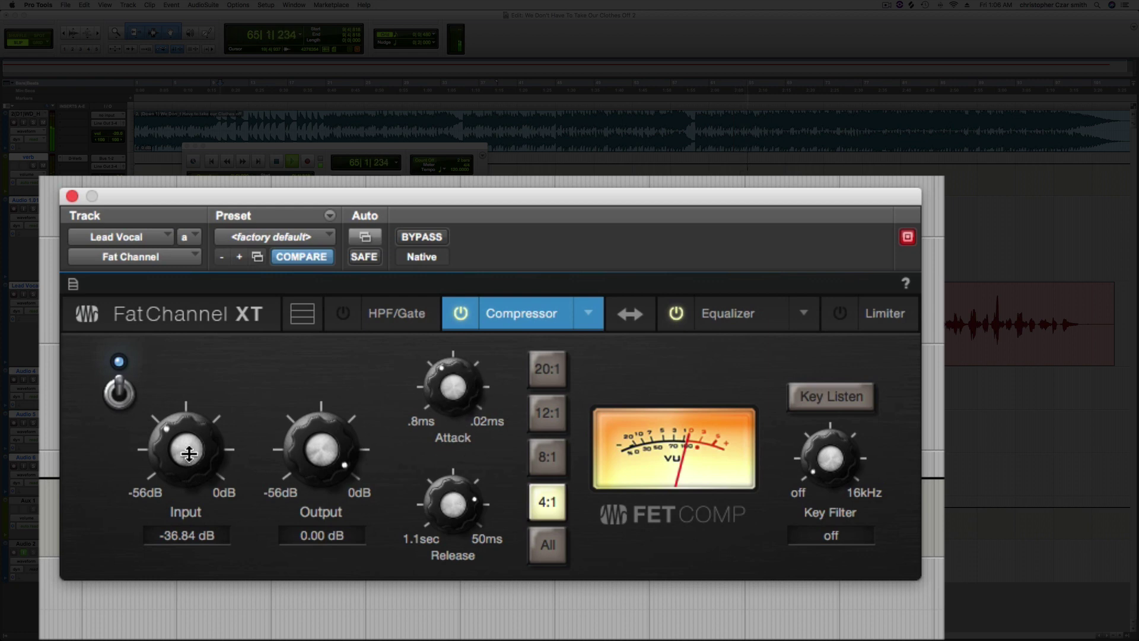
left_click_drag(189, 454, 190, 436)
left_click_drag(308, 471, 310, 493)
left_click_drag(205, 466, 190, 432)
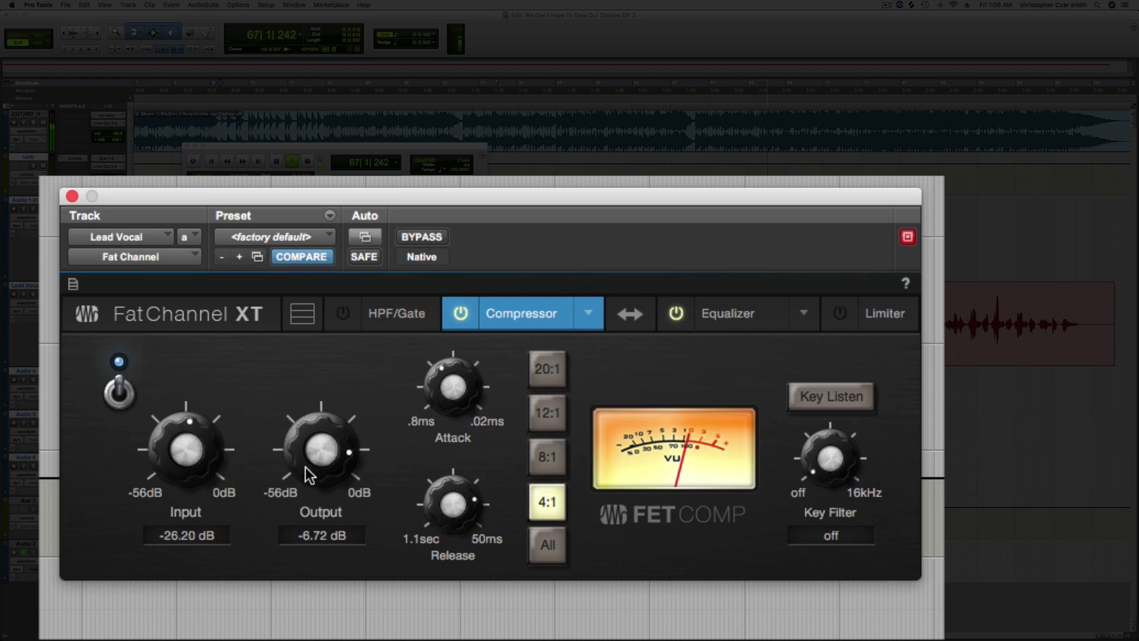
left_click_drag(310, 473, 304, 497)
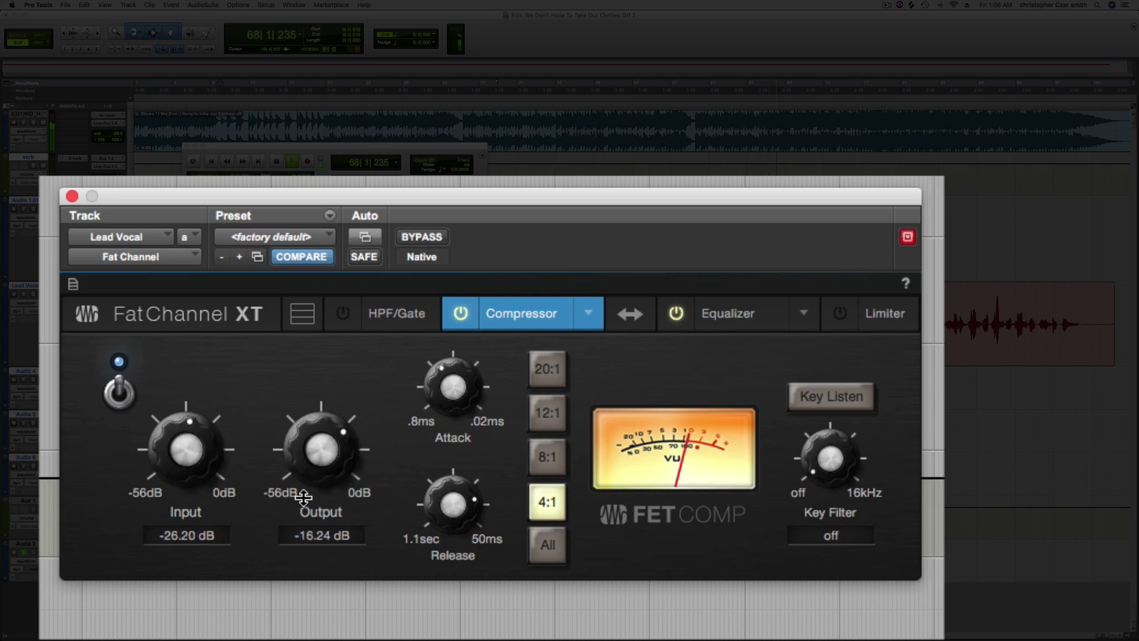
Step: Load the RC500 EQ and raise the frequency and gain of both its high and low bands
left_click(753, 322)
left_click(807, 313)
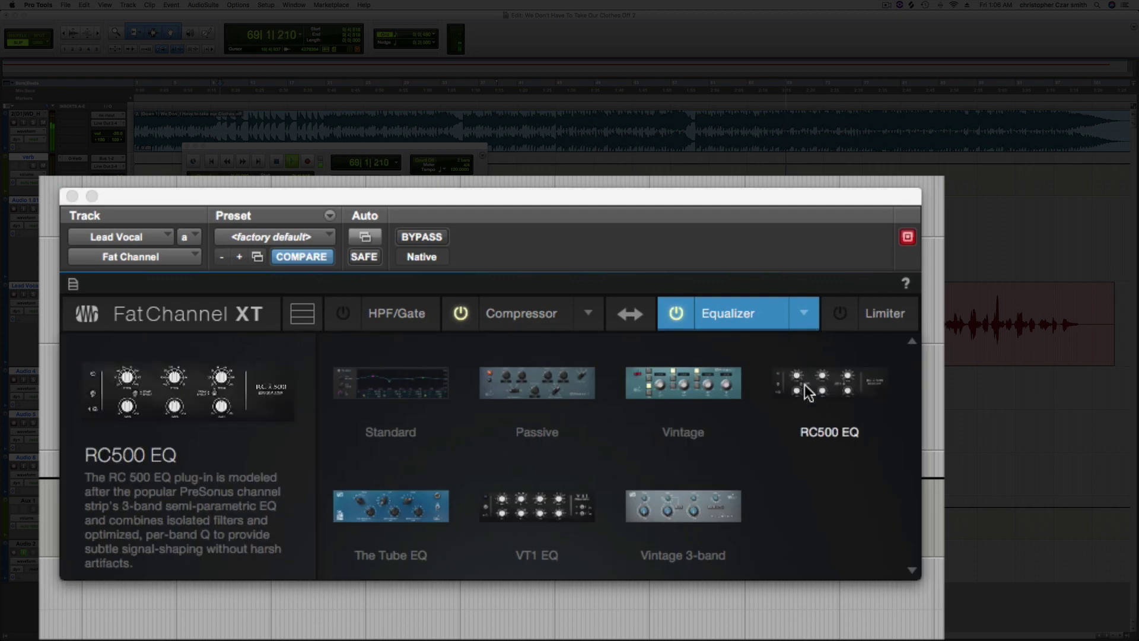
left_click(831, 405)
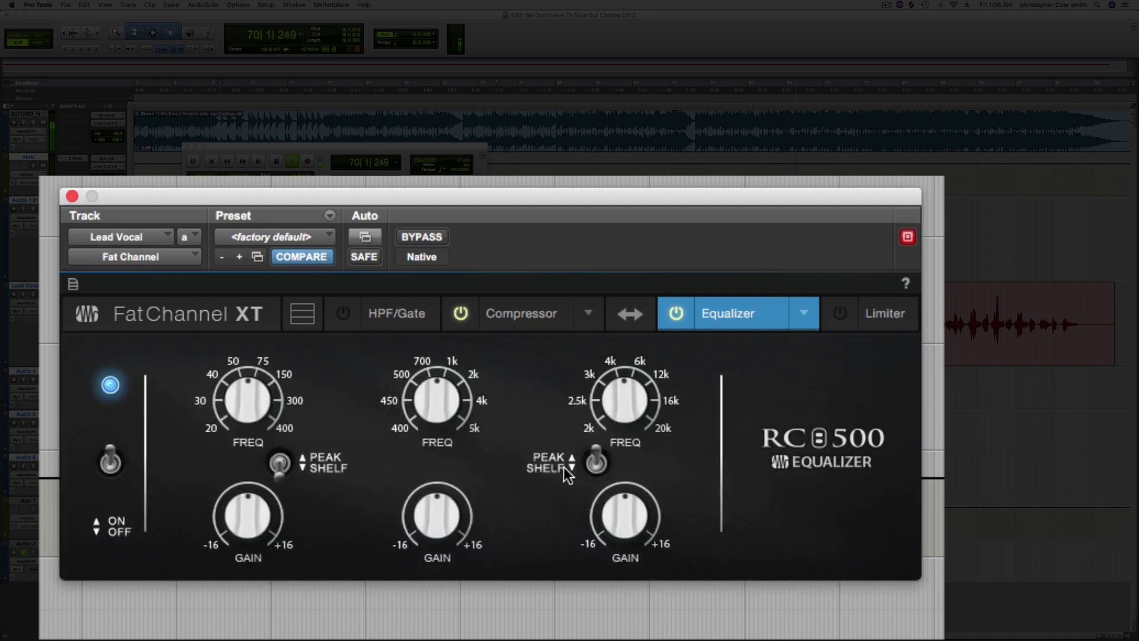
left_click_drag(640, 381, 634, 357)
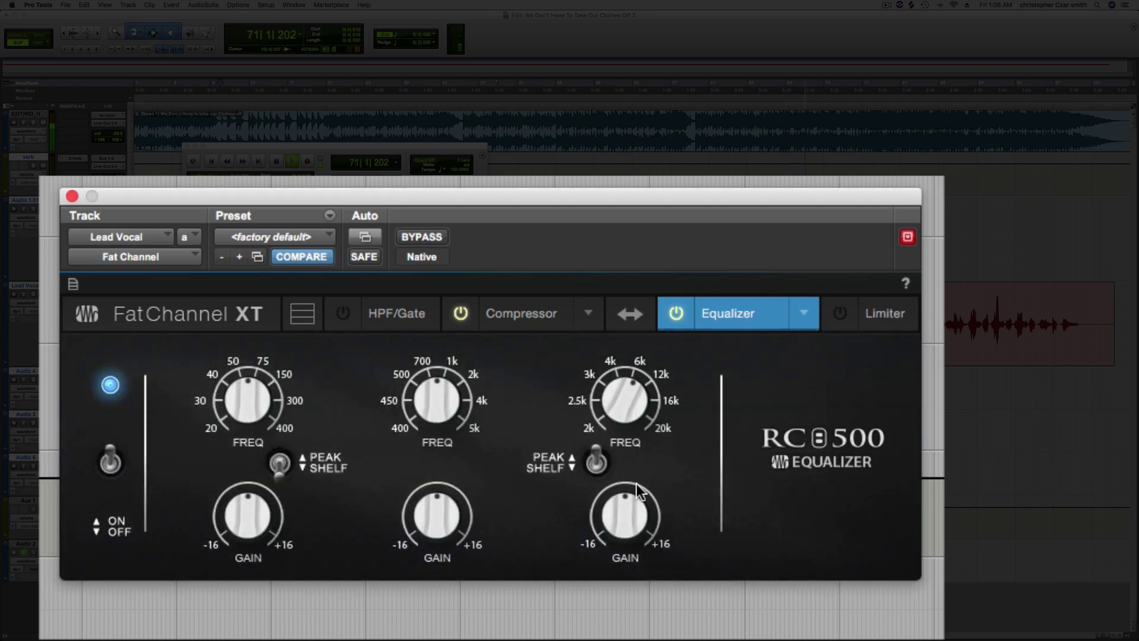
left_click_drag(636, 483, 633, 473)
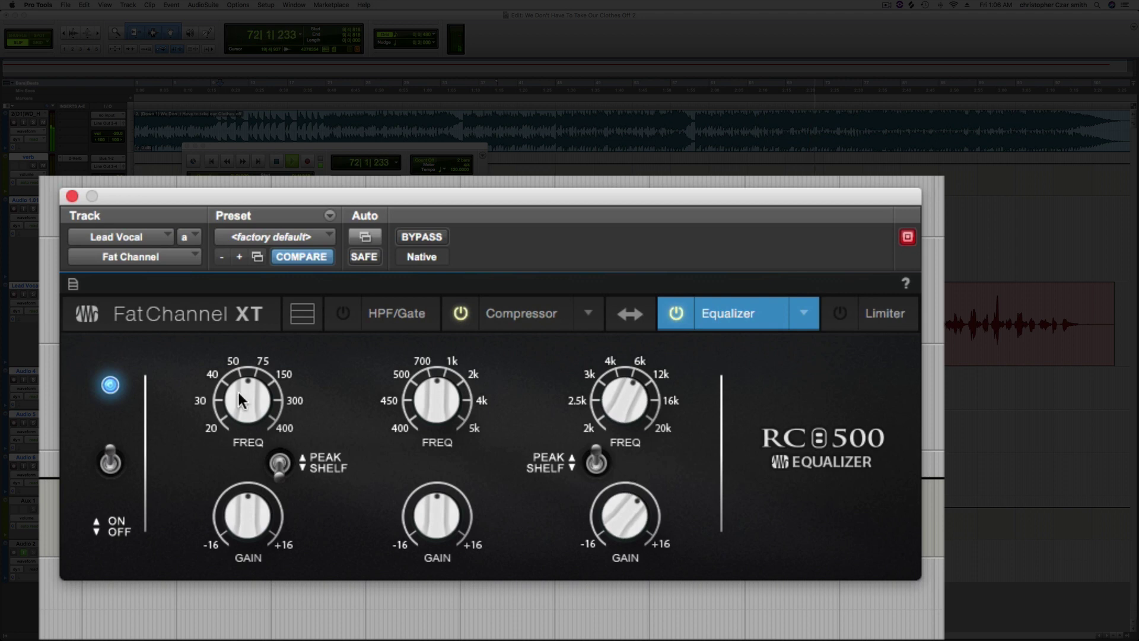
left_click_drag(240, 399, 240, 373)
left_click_drag(245, 501, 242, 470)
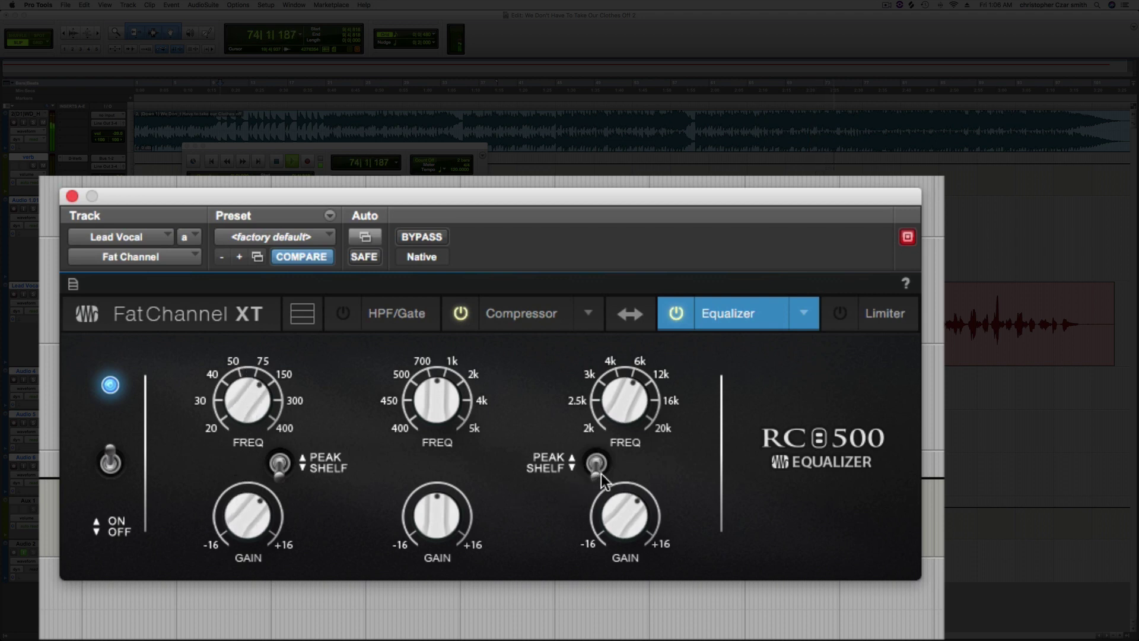
Step: Load the Classic Comp, set ratio to about 3:1, and adjust threshold and makeup gain
left_click(556, 312)
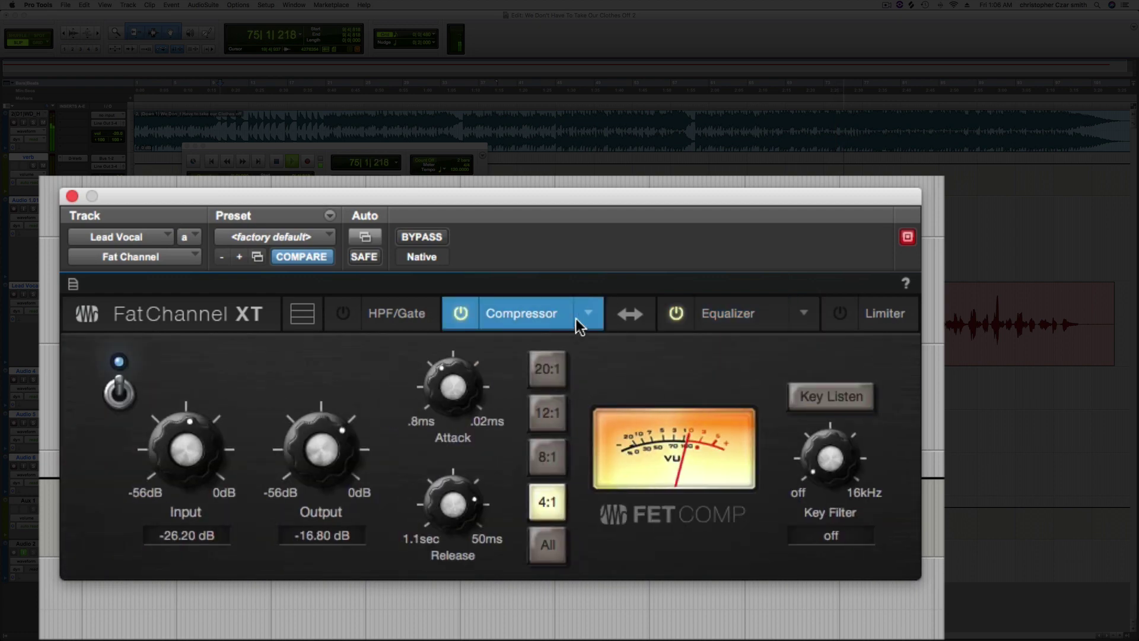
left_click(585, 314)
left_click(818, 390)
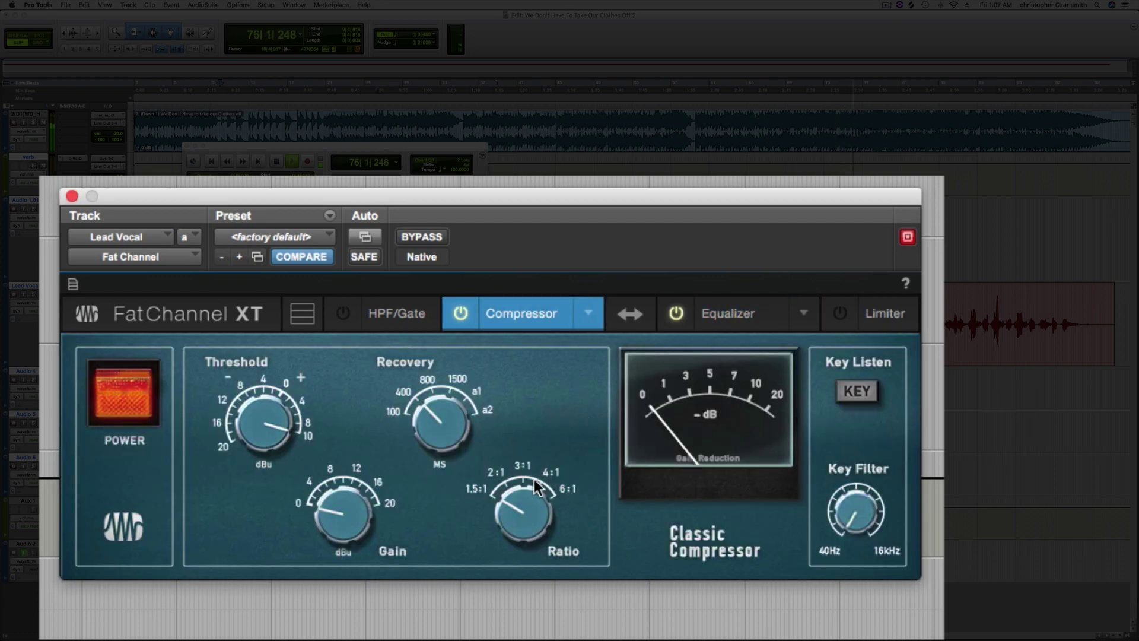
left_click_drag(265, 452, 264, 534)
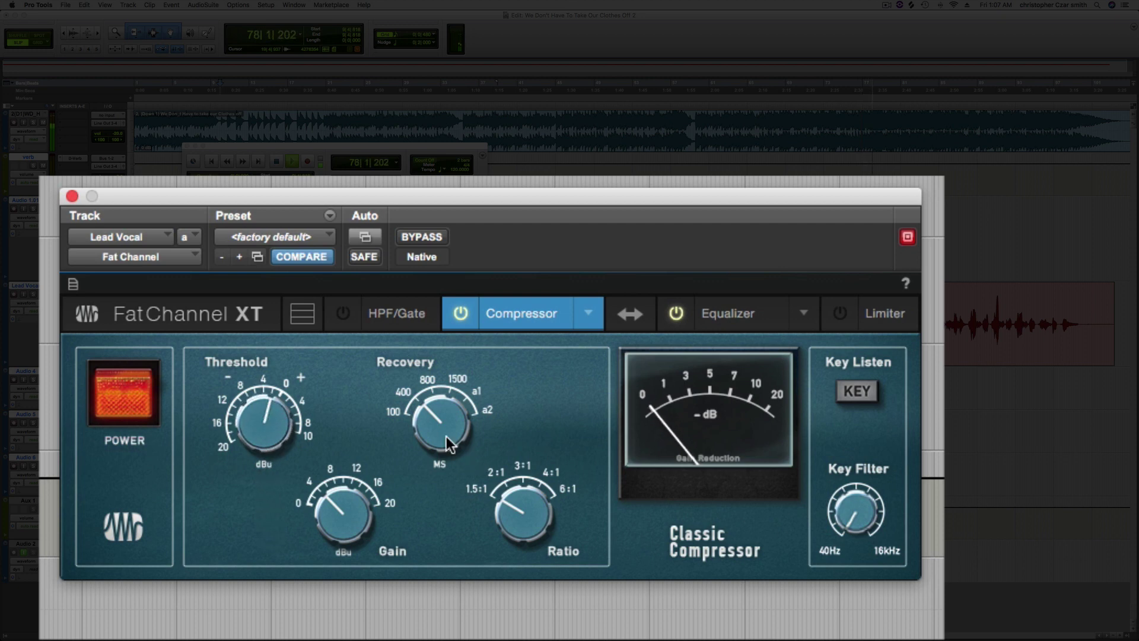
left_click_drag(512, 487, 512, 438)
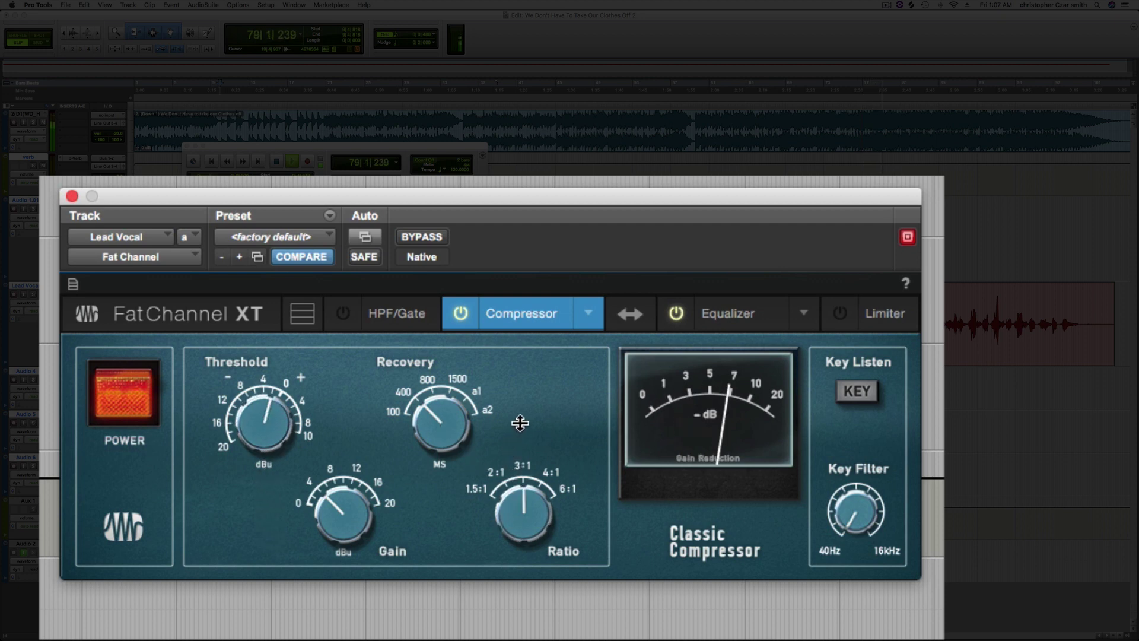
left_click_drag(263, 415, 262, 395)
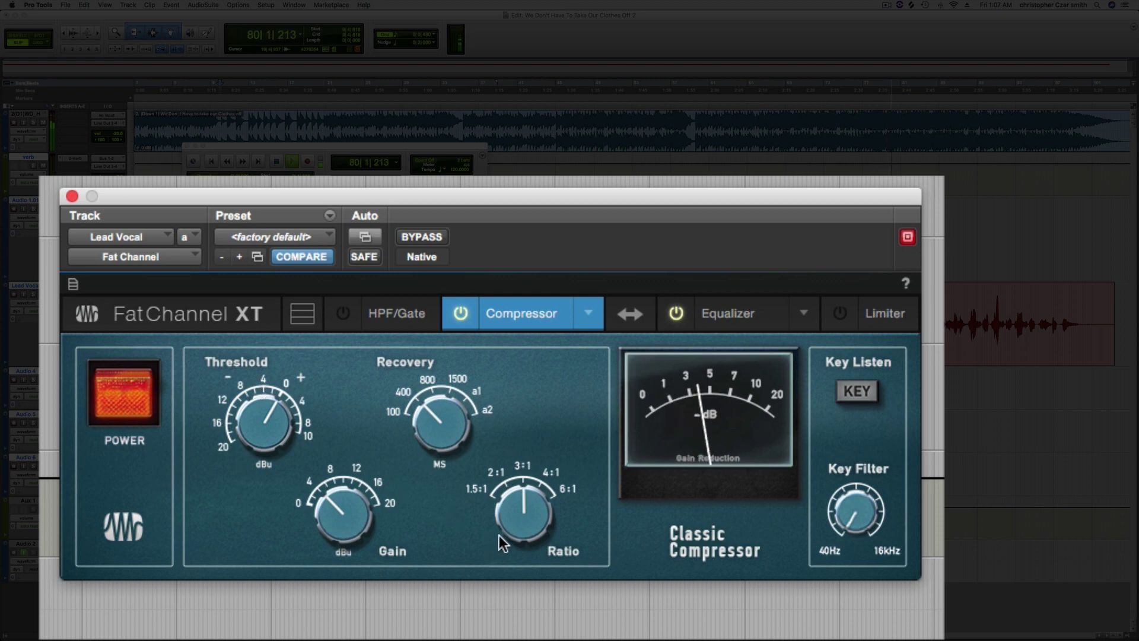
left_click_drag(331, 502, 332, 472)
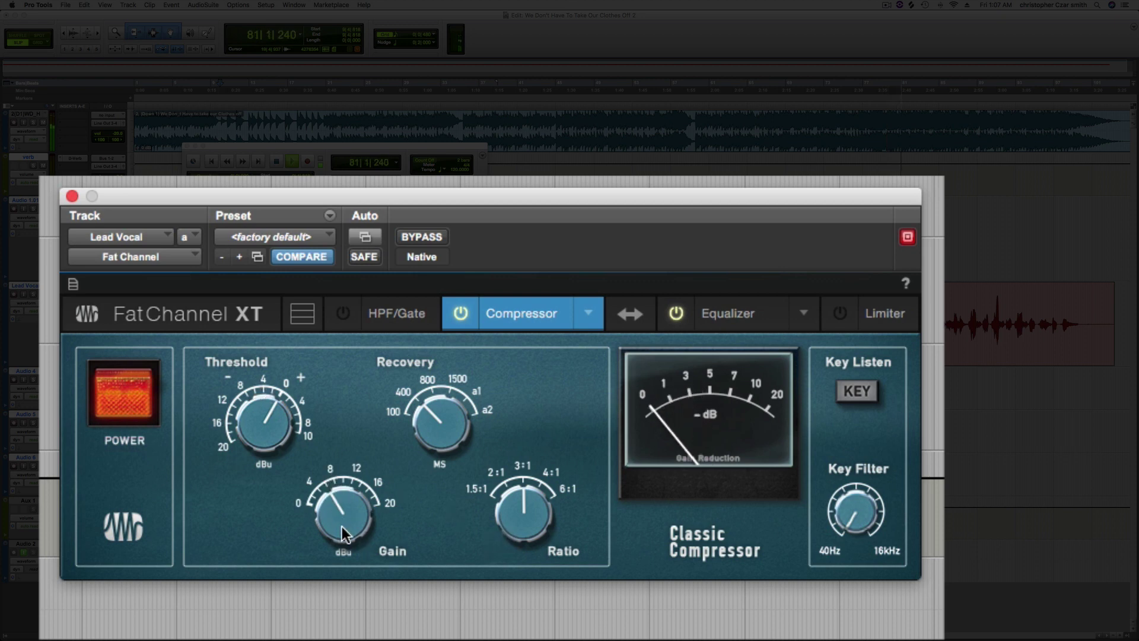
left_click_drag(343, 532, 339, 501)
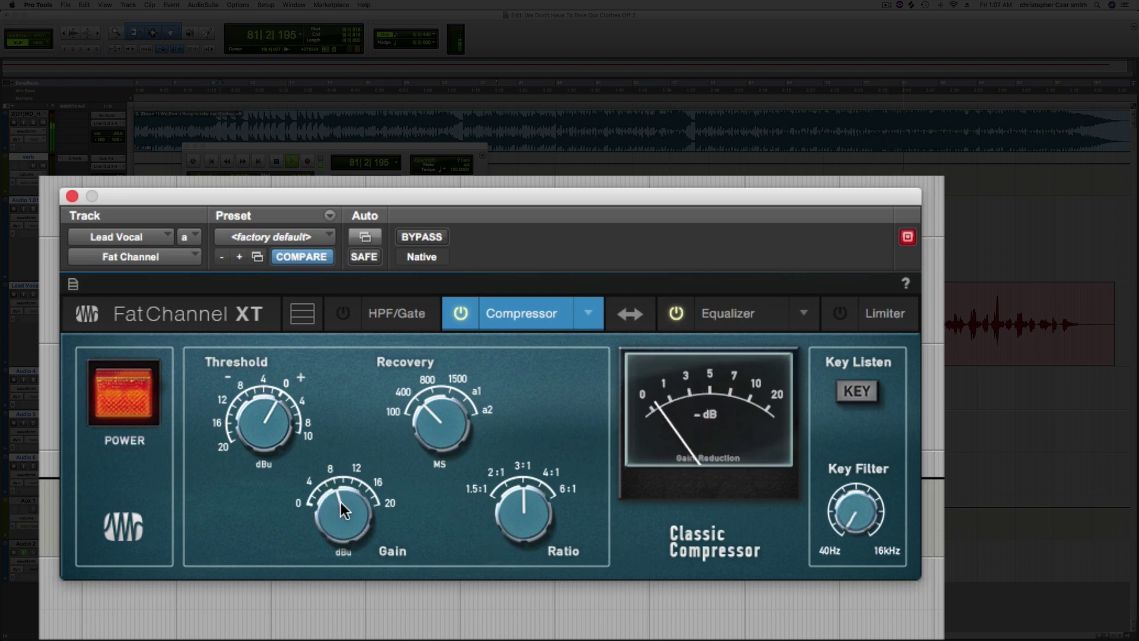
Step: Load the Vintage 3-band EQ and turn up its third band's gain
left_click(741, 316)
left_click(803, 313)
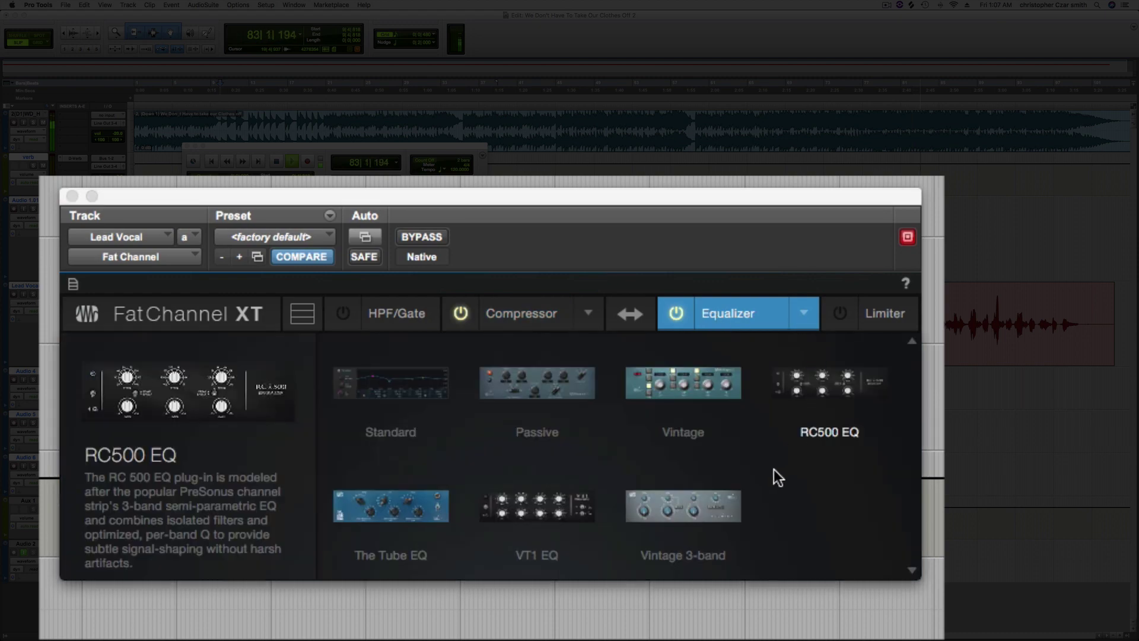
left_click(682, 526)
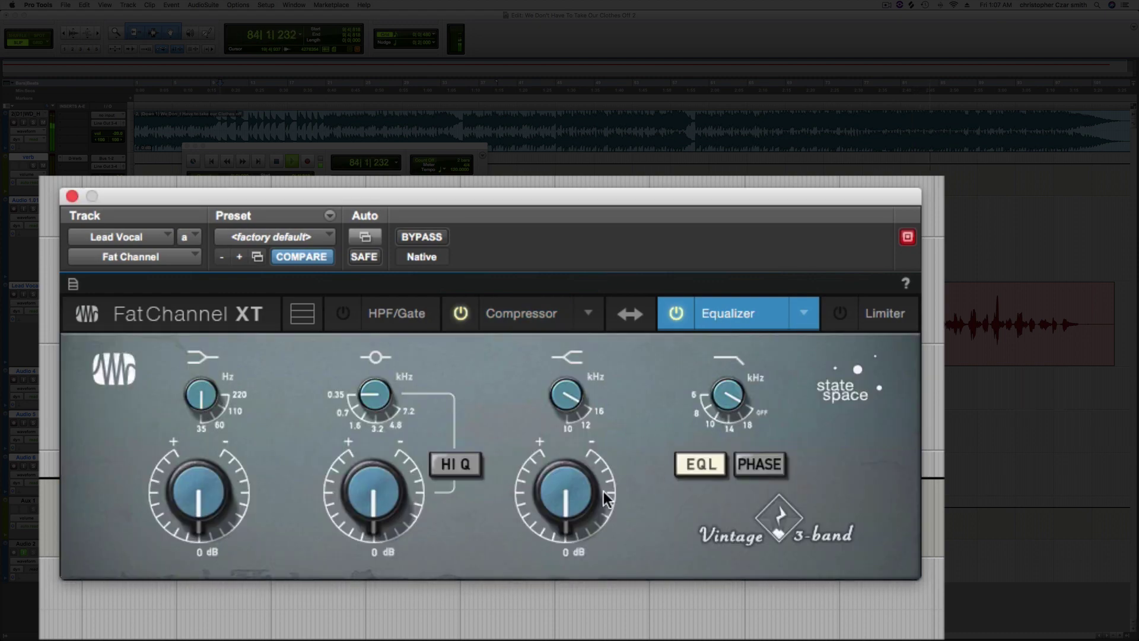
left_click_drag(584, 501, 574, 467)
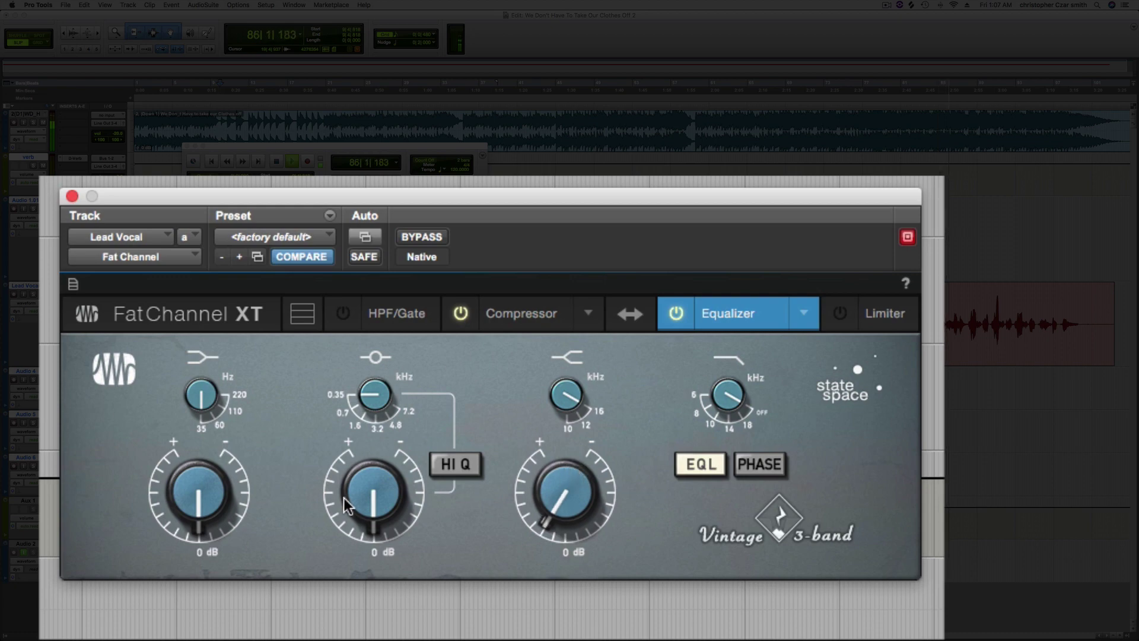
Step: Load The Tube P1B, raising ratio and gain, lowering threshold, and shortening attack and release
left_click(571, 316)
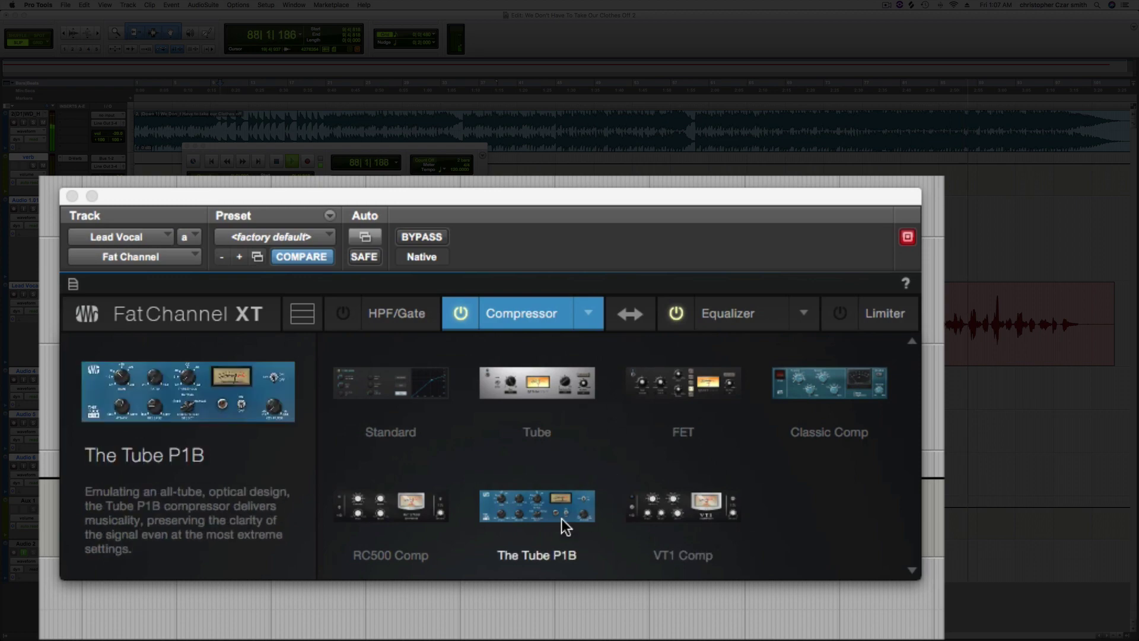
left_click(562, 517)
left_click_drag(347, 410, 347, 395)
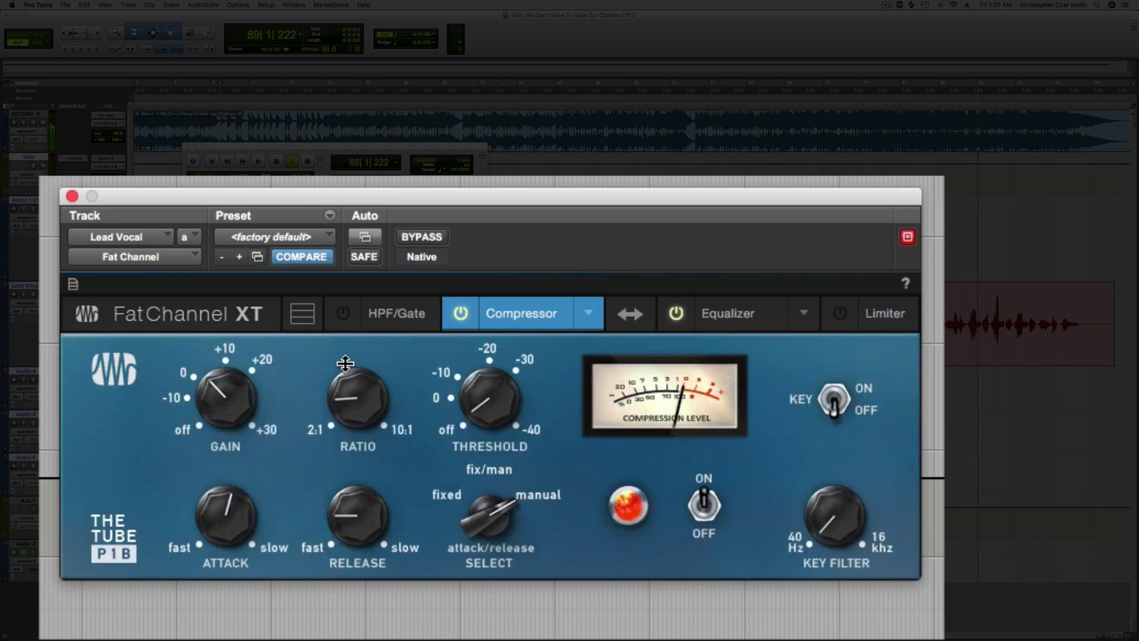
left_click_drag(204, 376, 204, 339)
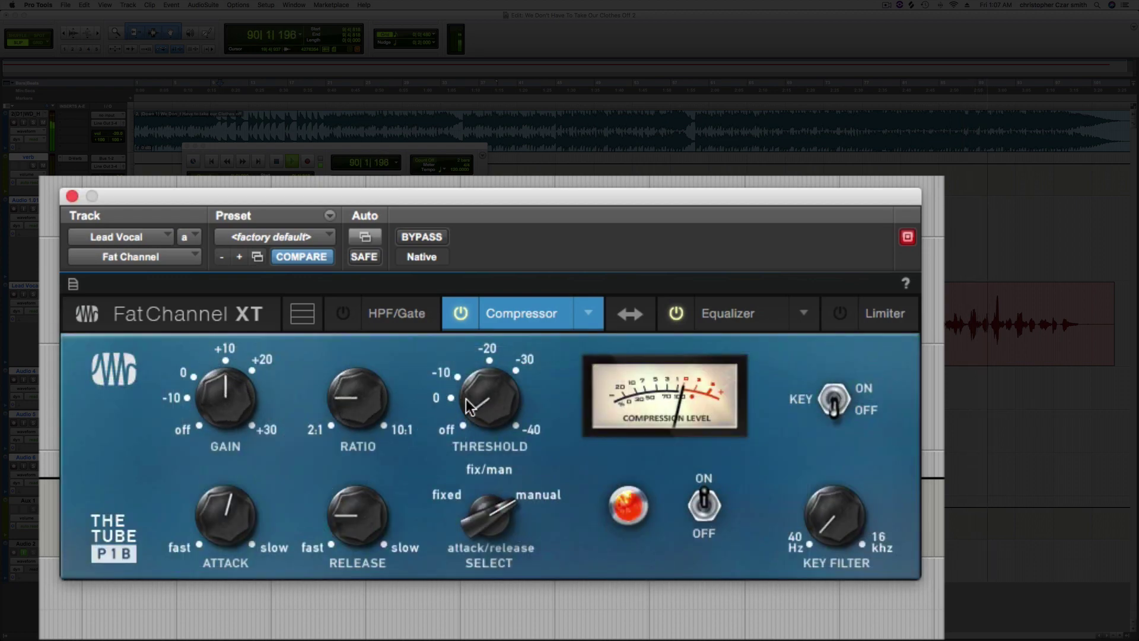
left_click_drag(469, 407, 458, 311)
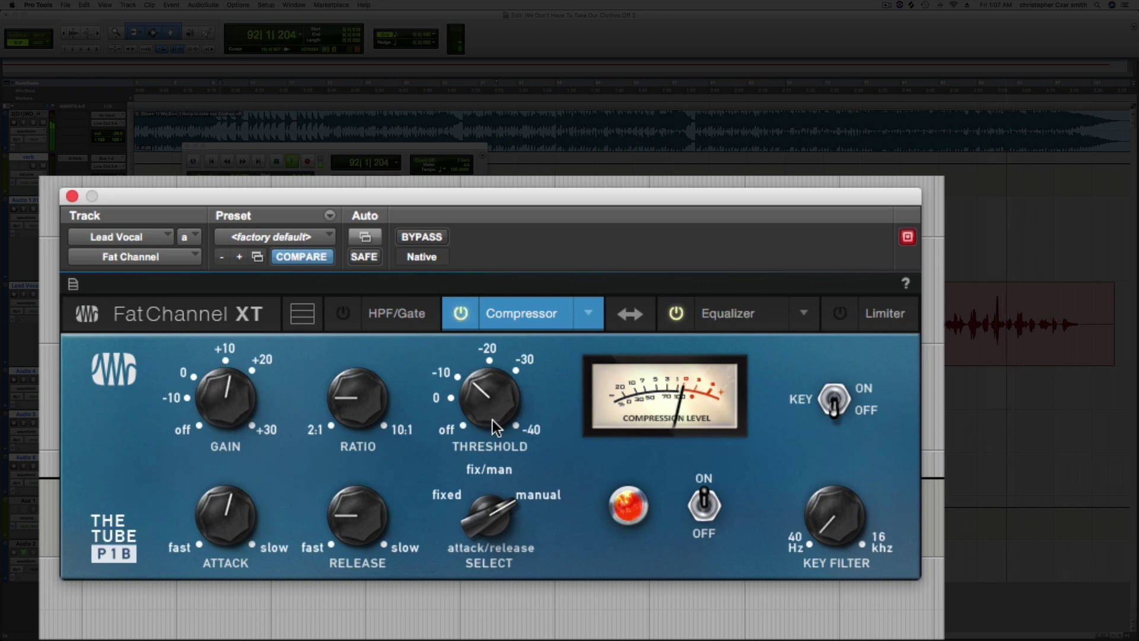
left_click_drag(495, 427, 490, 413)
left_click_drag(374, 539, 356, 541)
left_click_drag(250, 538, 235, 542)
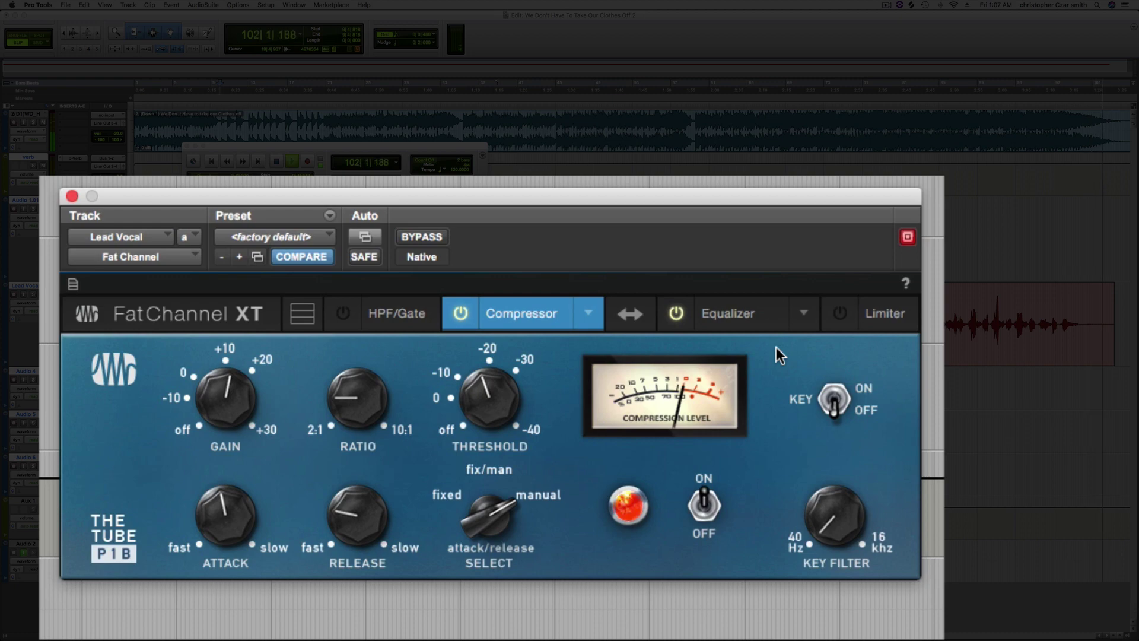
Step: Stop playback so the Lead Vocal returns to the selection start, keeping Tube P1B
key("space")
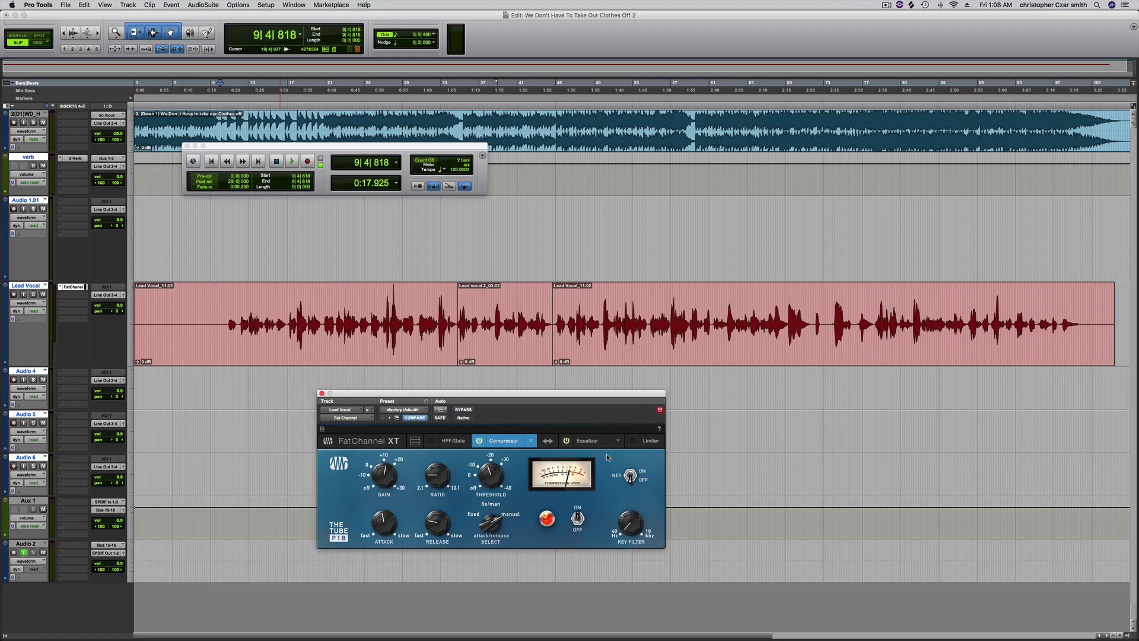